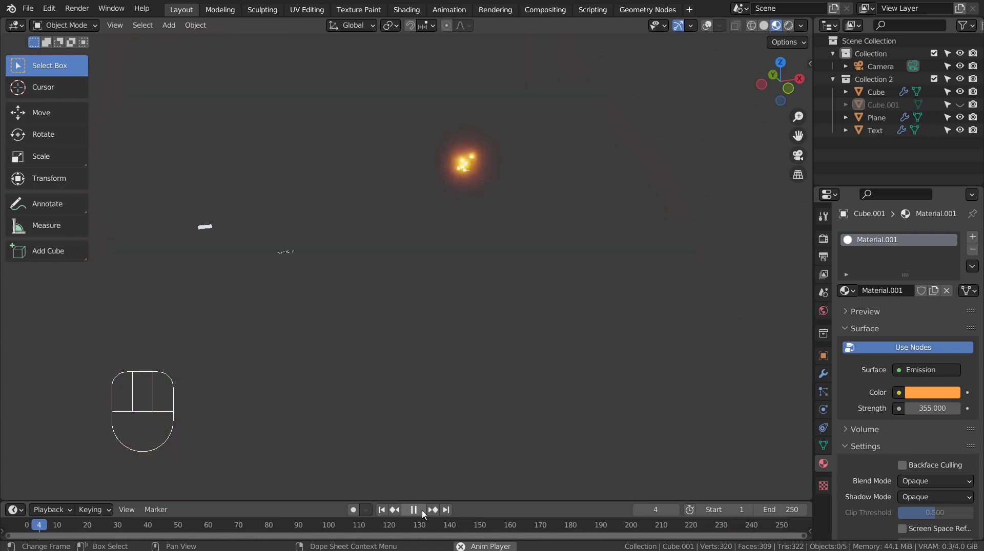
- Switch the viewport to Solid shading and orbit about 90 degrees around the playing particle stream
left_click(764, 26)
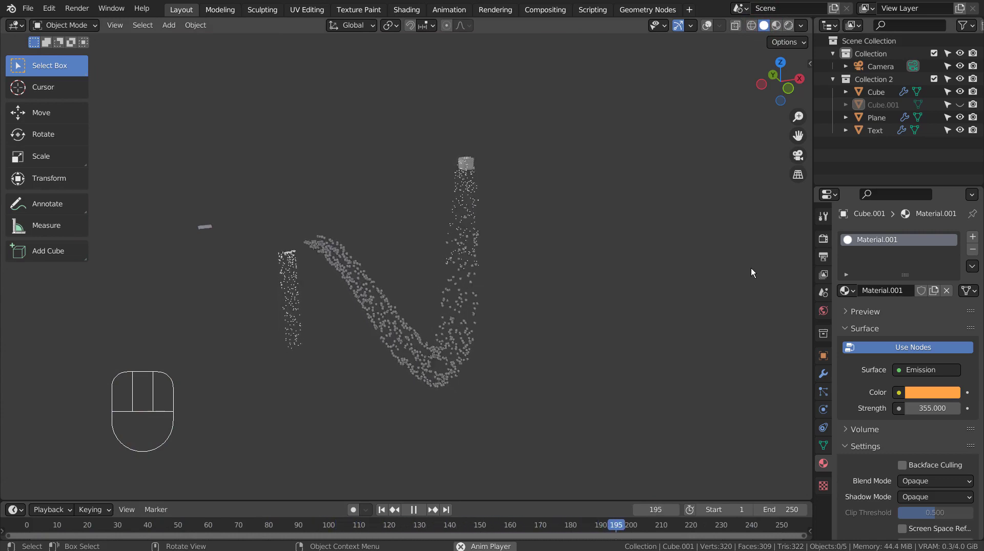
middle_click_drag(748, 265, 630, 269)
middle_click_drag(562, 215, 717, 224)
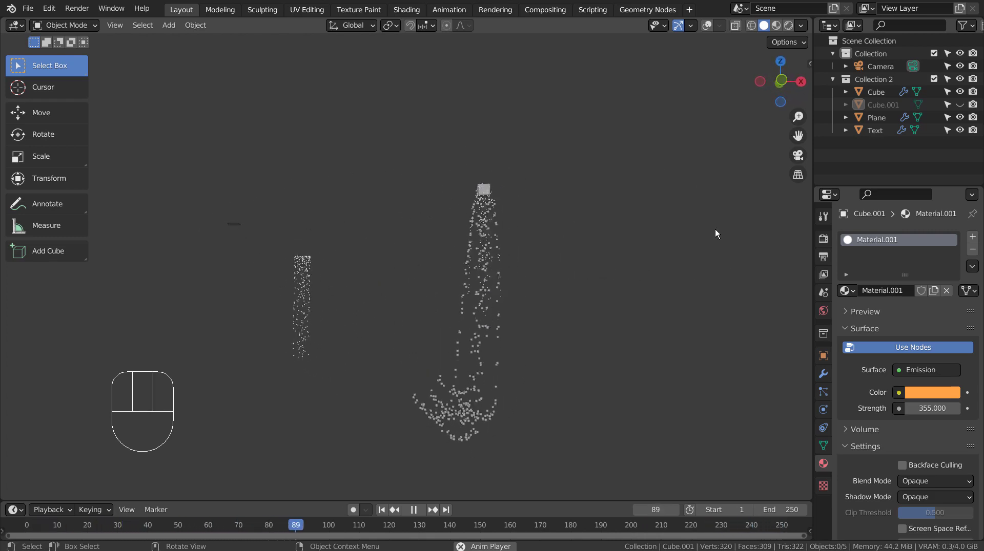
- Select the cube emitter, turn on viewport overlays, then select the text target
left_click(484, 190)
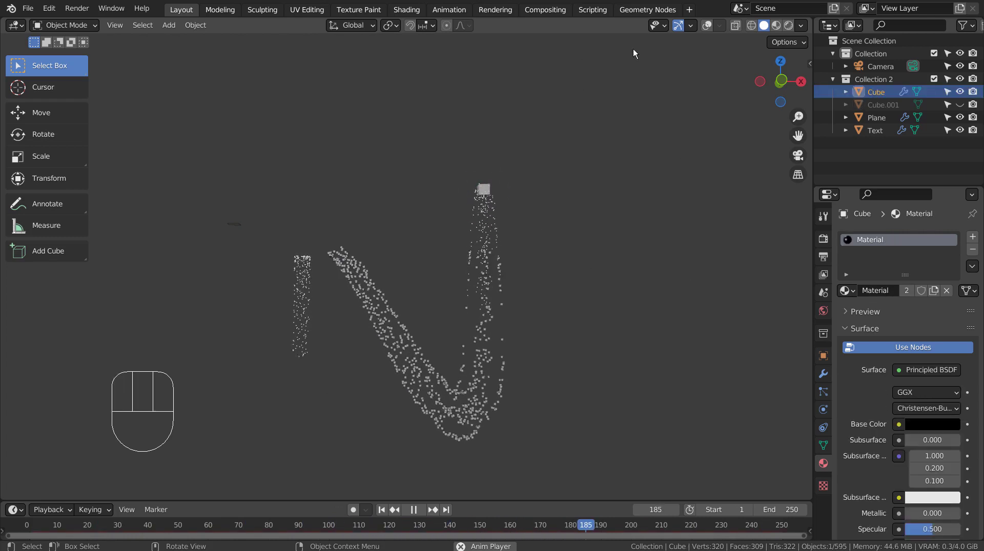
left_click(704, 27)
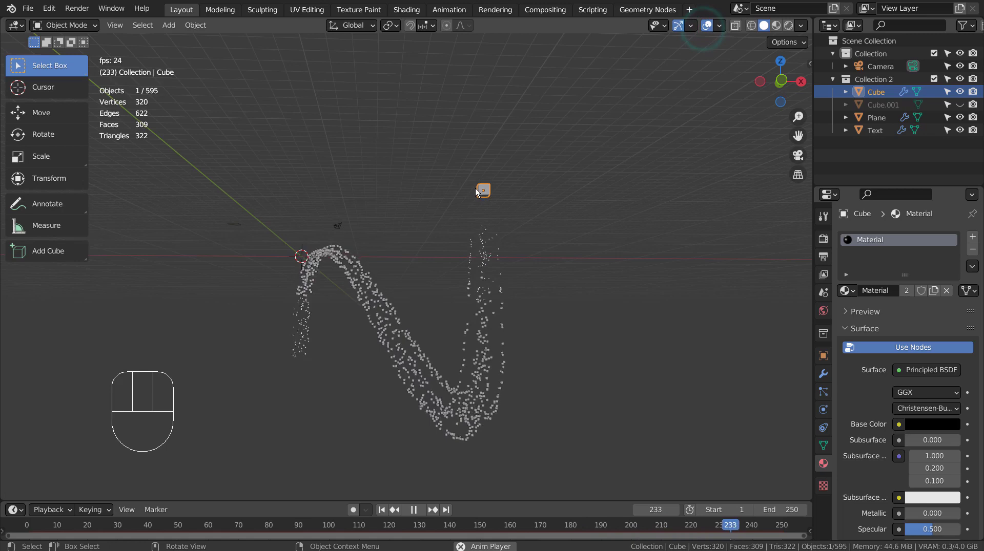
left_click(302, 255)
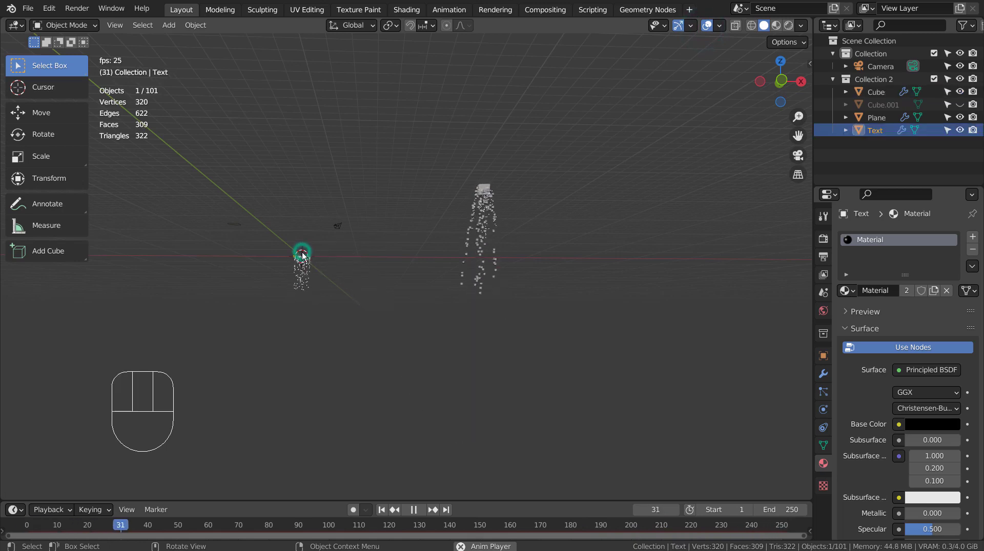
middle_click_drag(392, 269, 392, 354)
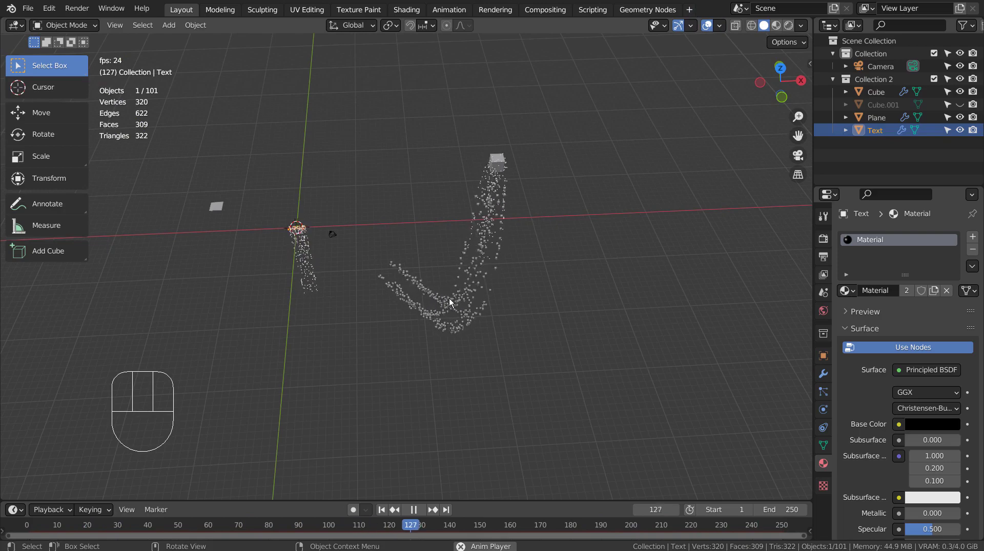
- Frame the cube and the LOGO text in turn, zoom out, and select the plane target
left_click(503, 156)
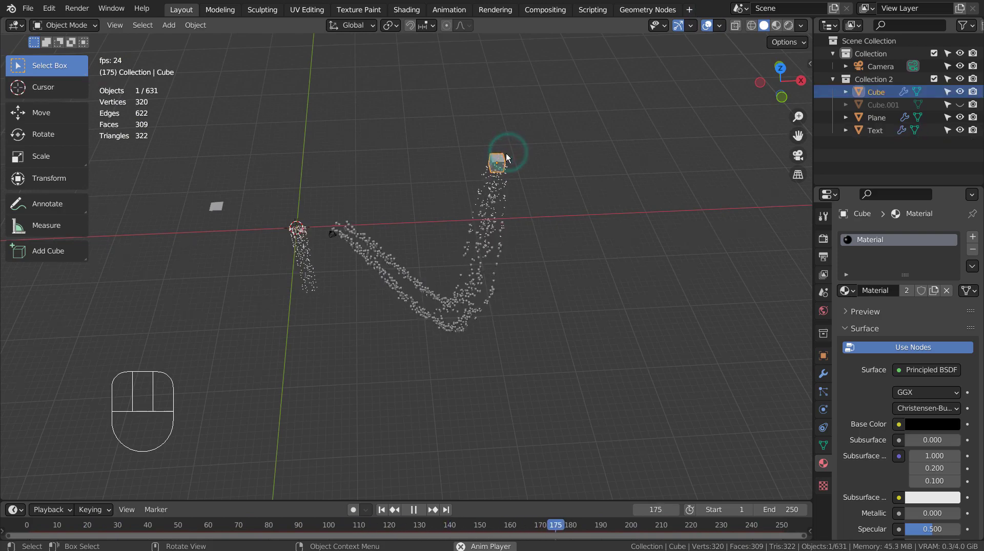
key("KP_Decimal")
scroll(506, 152, "down", 15)
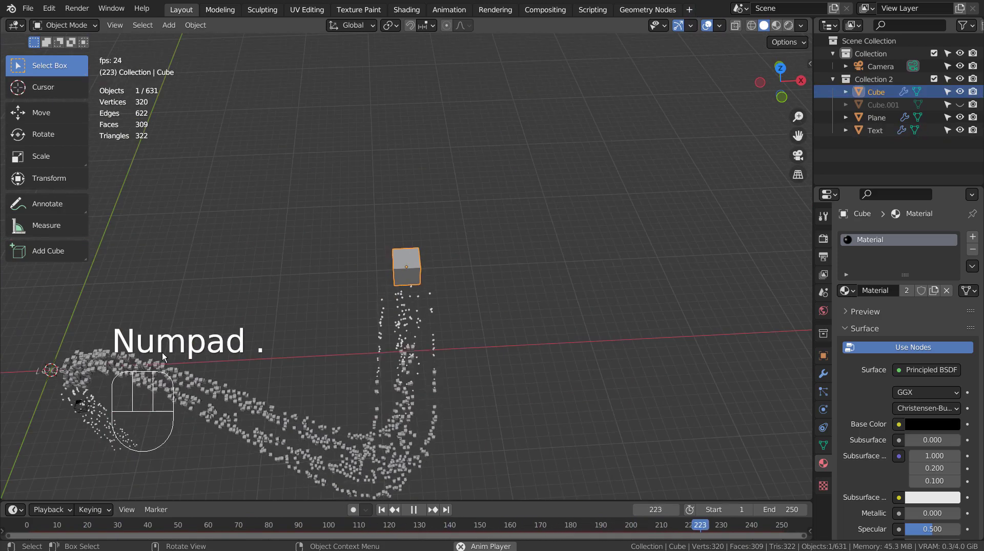
left_click(45, 370)
key("KP_Decimal")
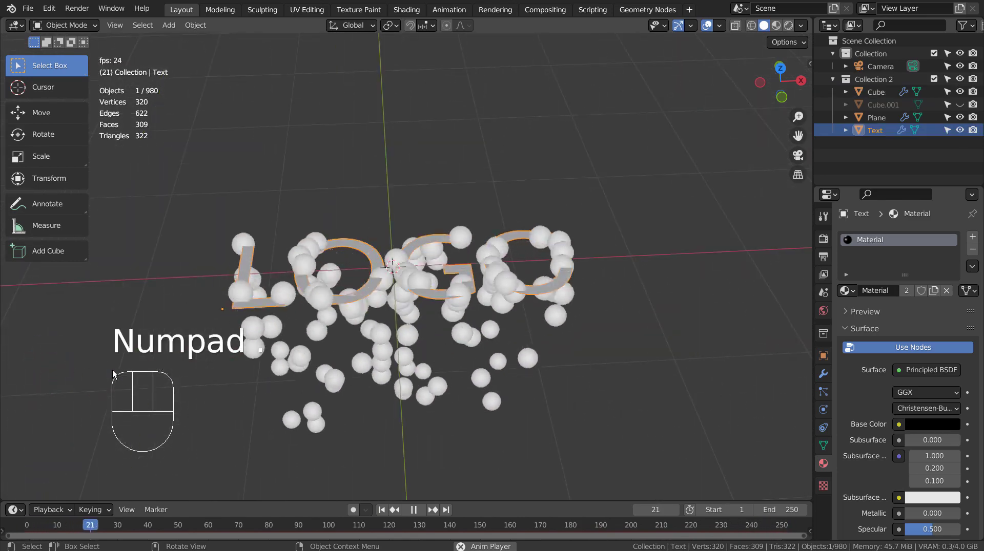
scroll(487, 325, "down", 8)
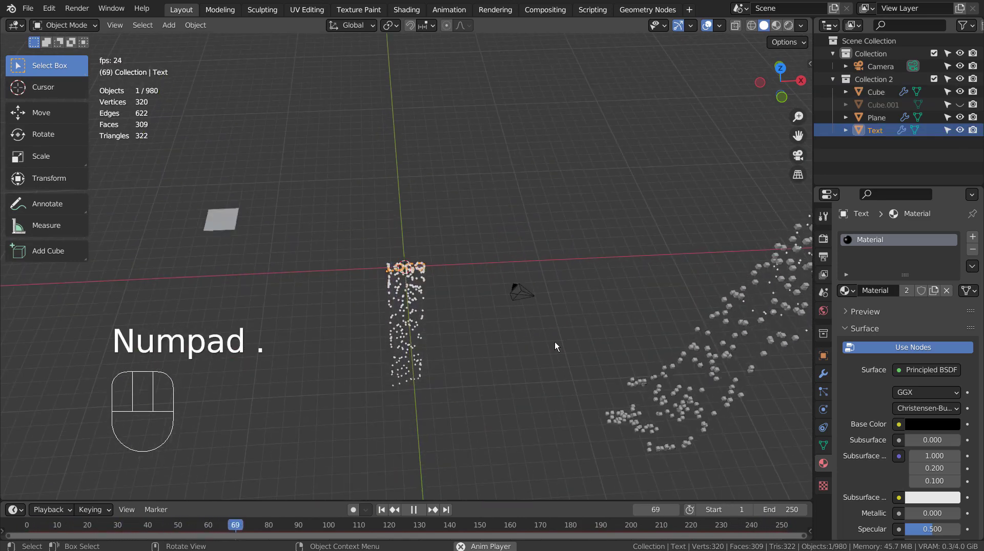
middle_click_drag(554, 342, 592, 294)
left_click(340, 242)
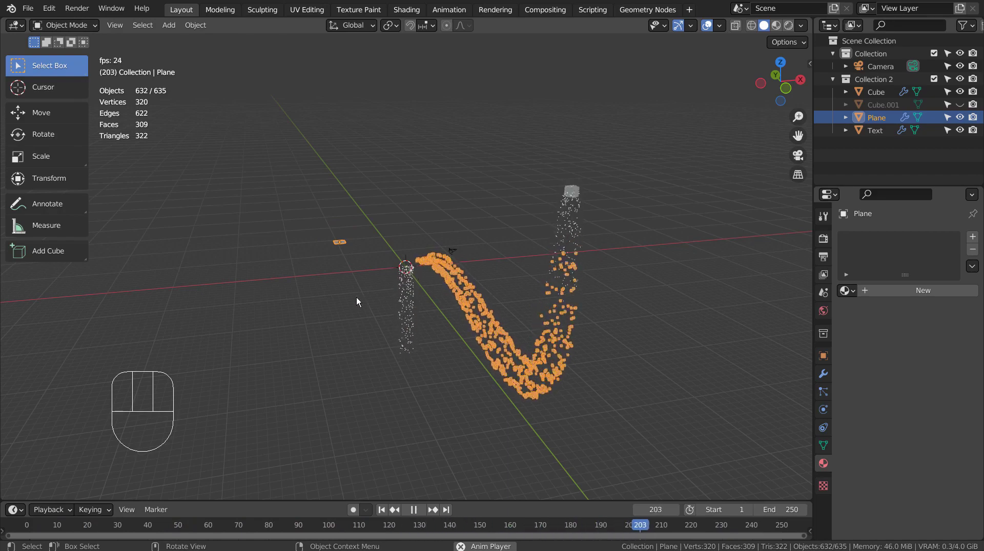
- Move the plane target up along Z, then freely sideways to a new position
key("g")
key("z")
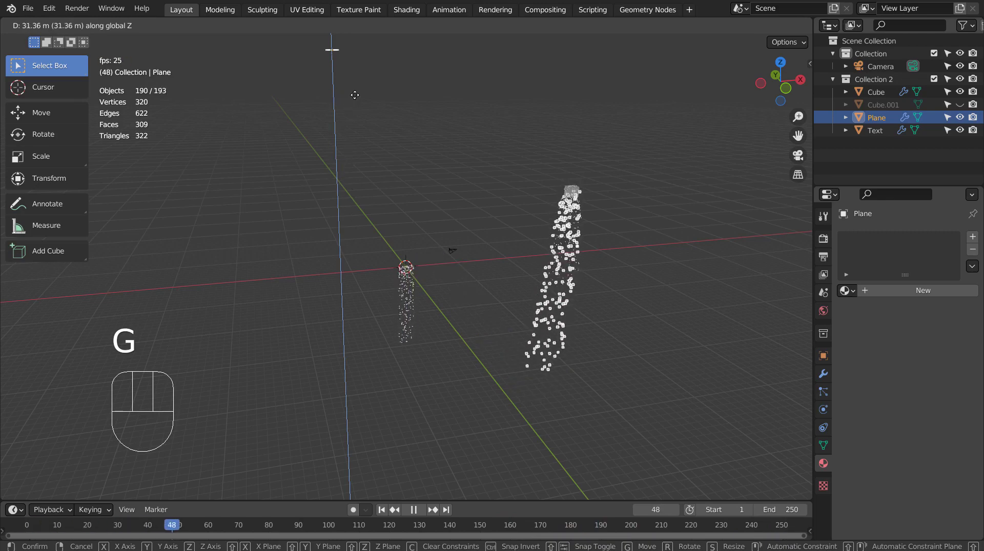
left_click(354, 69)
key("g")
key("z")
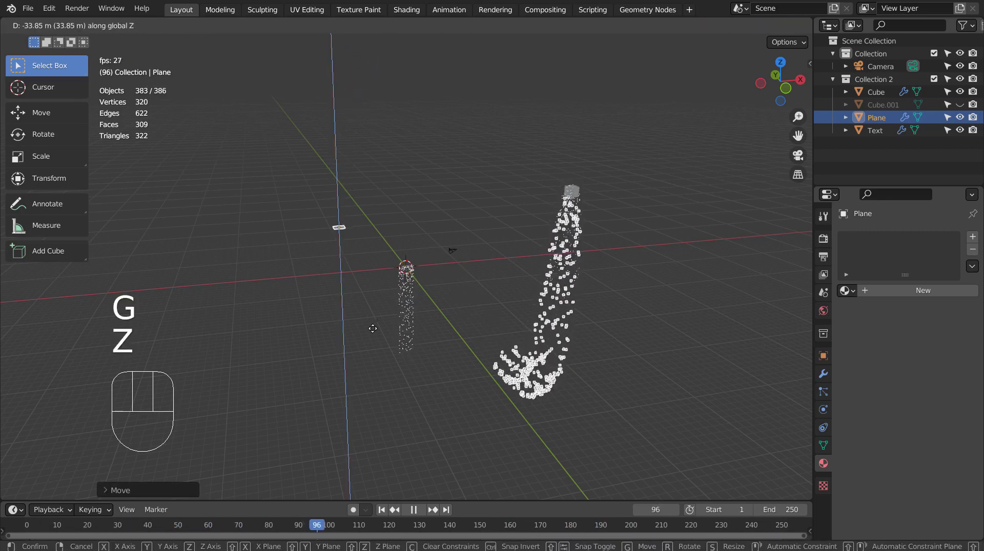
key("g")
left_click(766, 313)
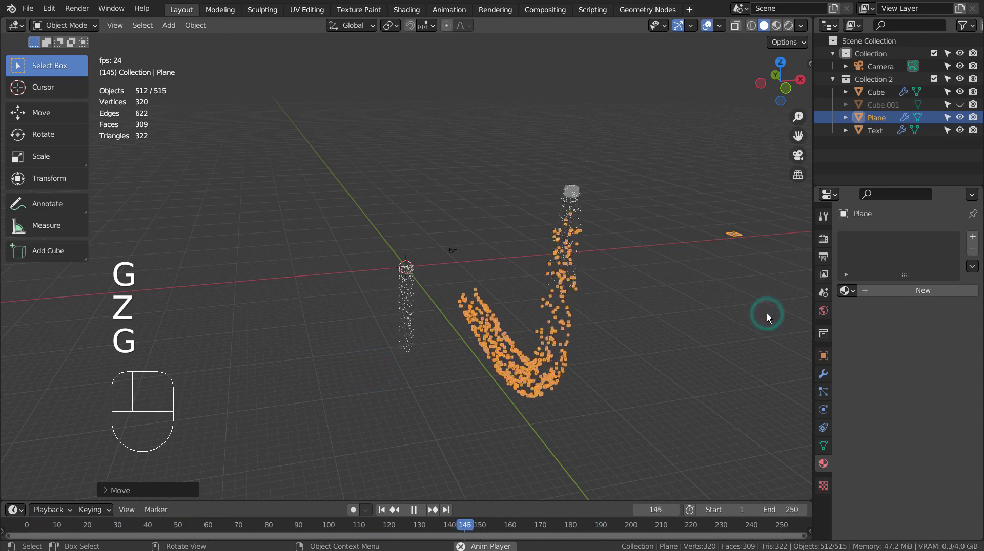
- Reselect the plane target after the cube and text, and confirm it in place
left_click(571, 191)
left_click(407, 268)
left_click(740, 234)
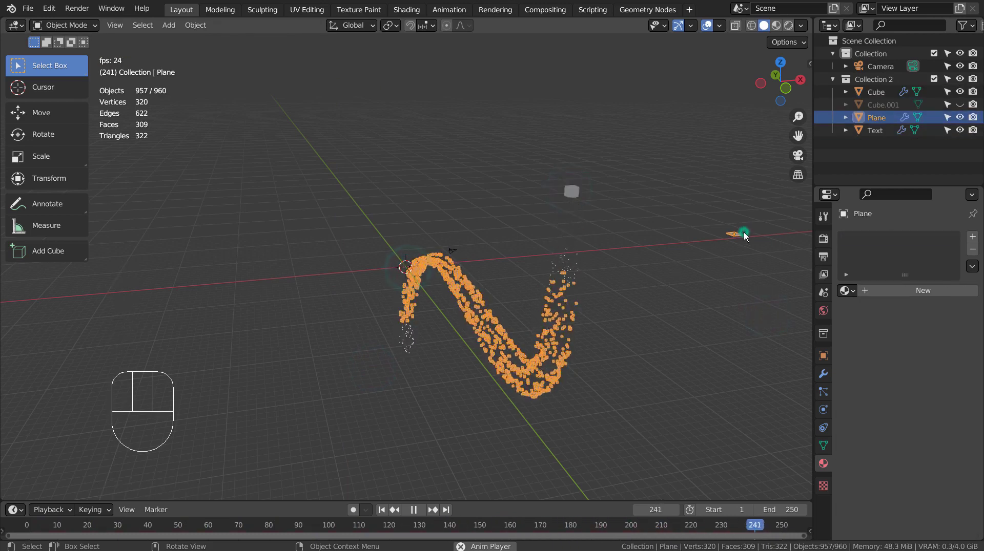
key("g")
left_click(309, 290)
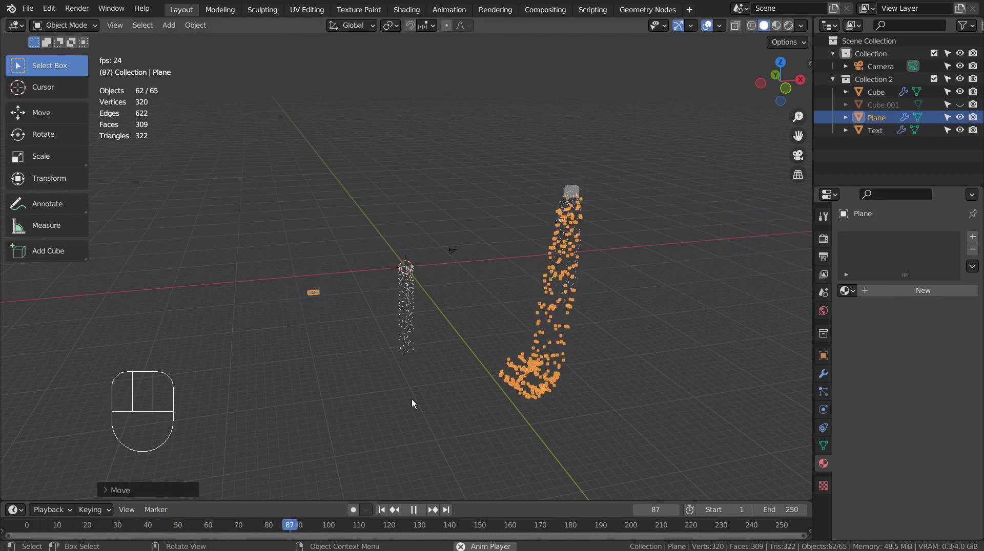
- Pause at frame 1, select the Cube and show its Render and Particle settings
left_click(417, 510)
left_click(383, 510)
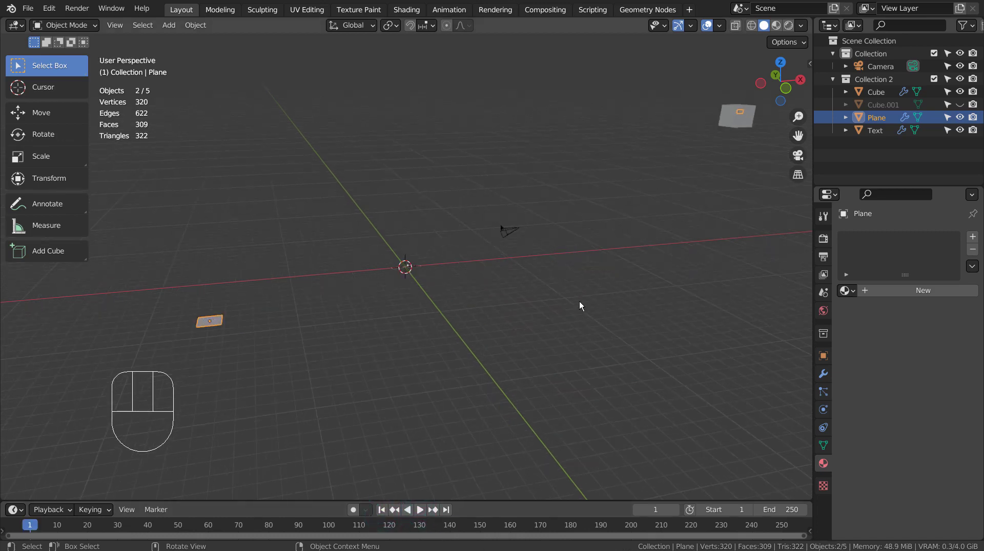
left_click(733, 115)
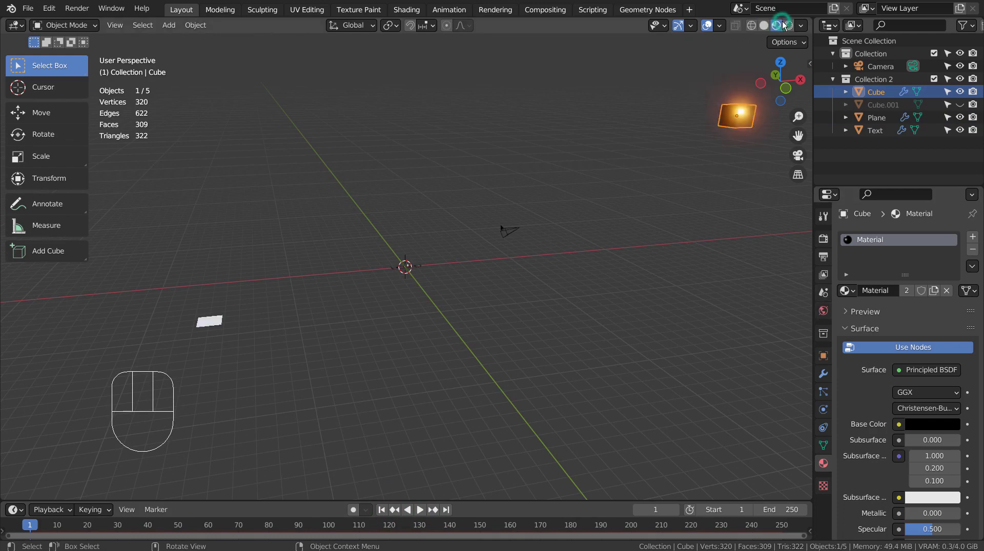
left_click(822, 238)
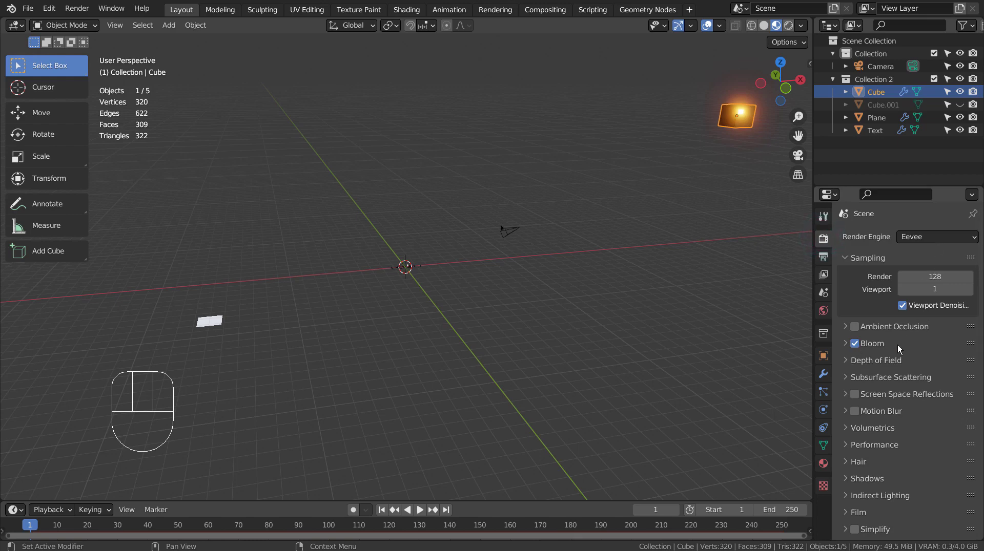
left_click(828, 390)
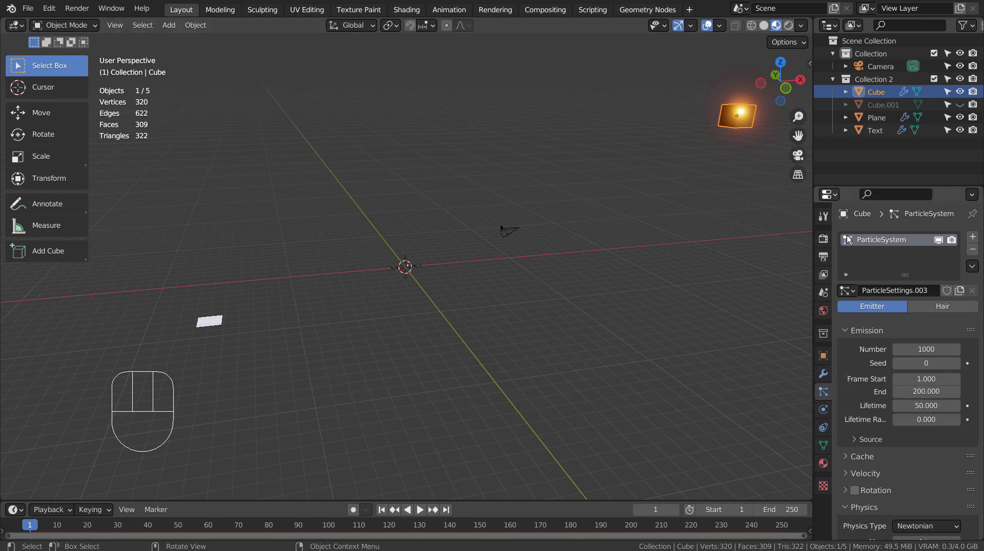
- Hide the Plane and select the Text to review its emission settings (end 200, lifetime 50)
scroll(876, 328, "down", 15)
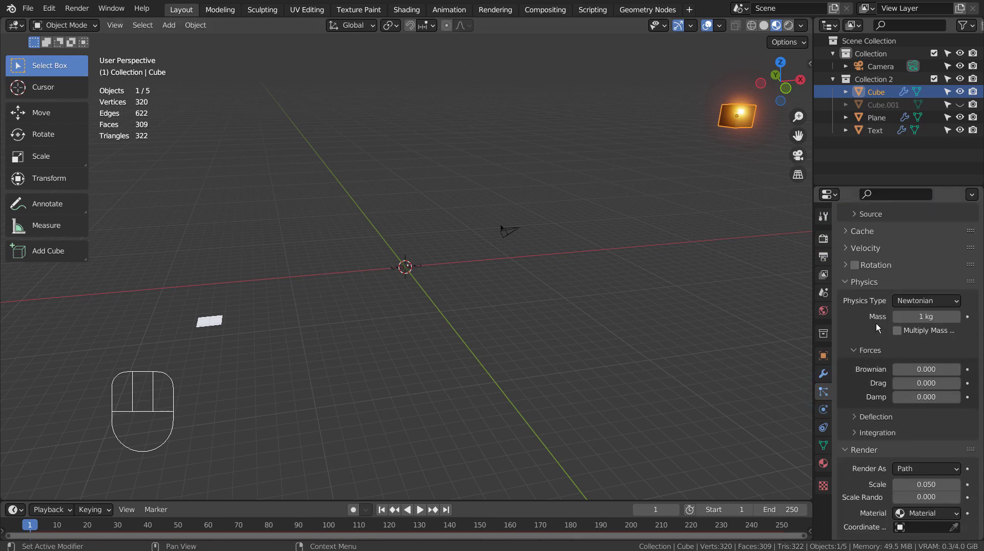
scroll(876, 323, "down", 5)
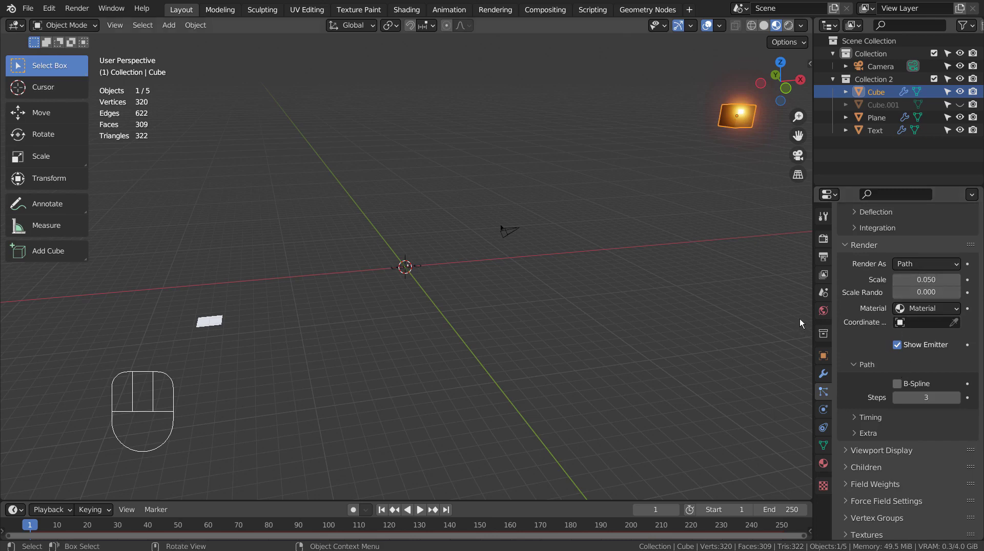
left_click(960, 117)
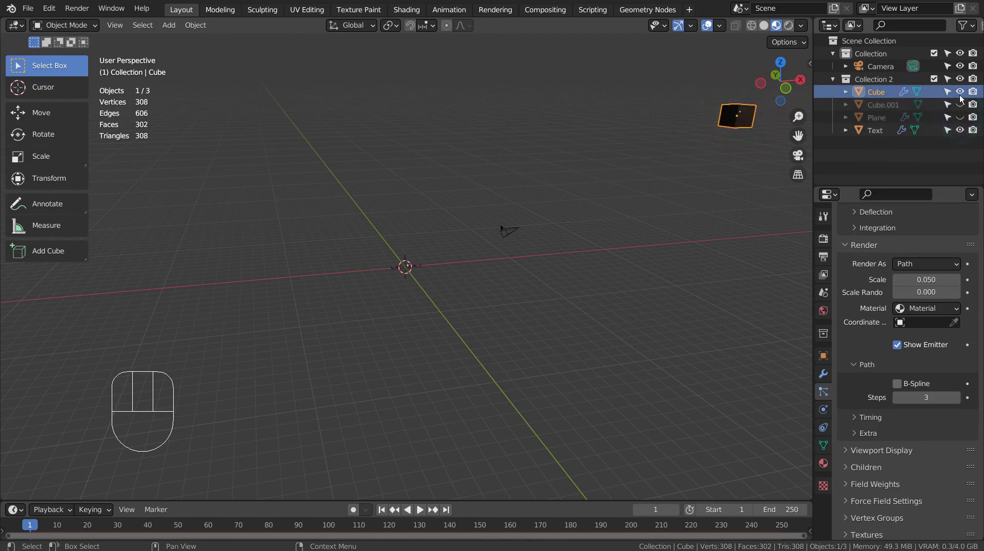
left_click(419, 268)
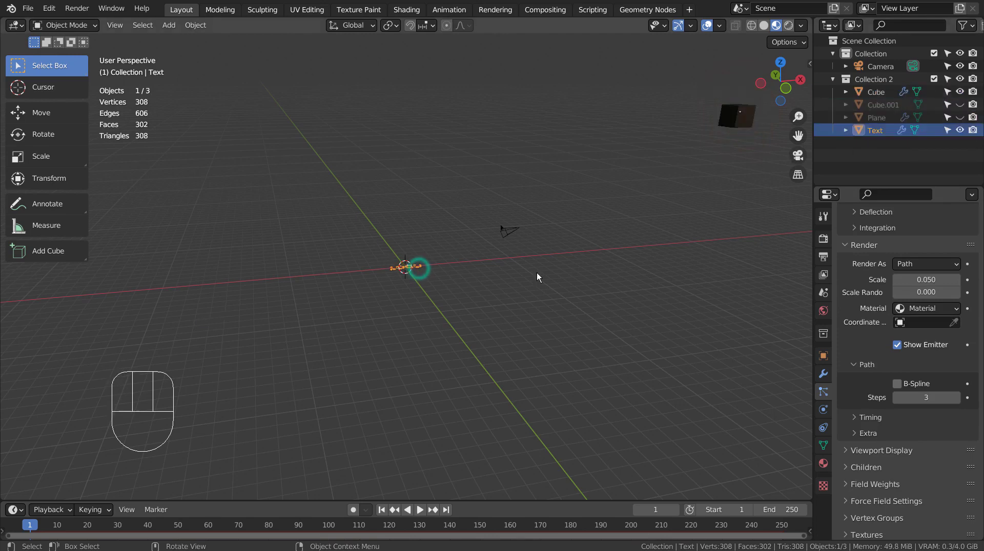
scroll(856, 297, "up", 5)
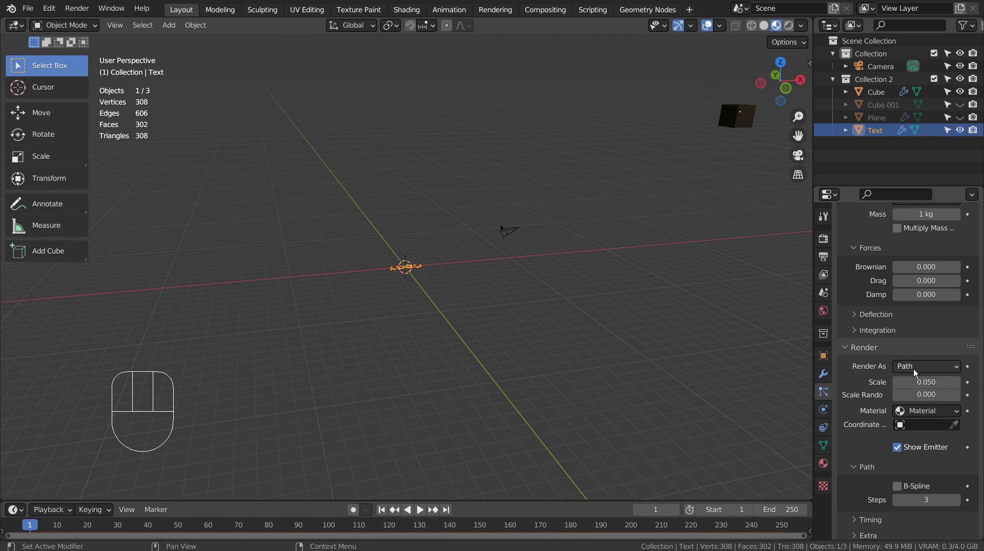
scroll(902, 354, "up", 12)
scroll(901, 355, "up", 3)
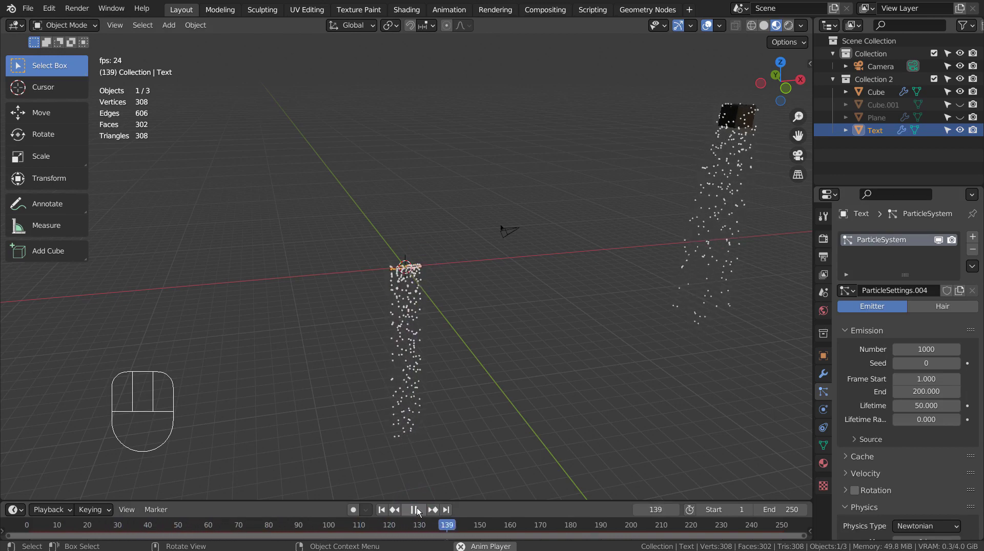
- Pause at frame 157, unhide and select the Plane, and scroll to its Keyed physics settings
left_click(415, 510)
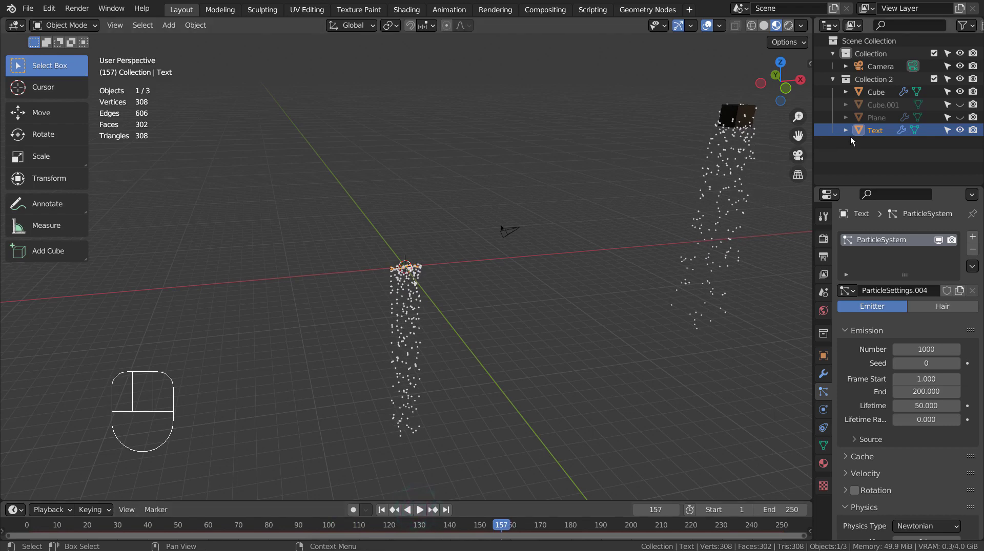
left_click(960, 118)
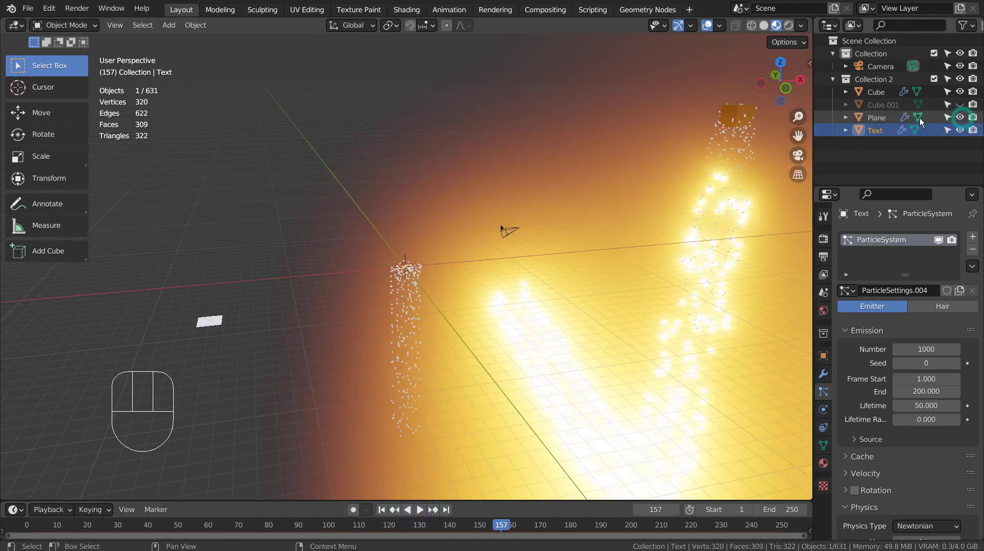
left_click(880, 117)
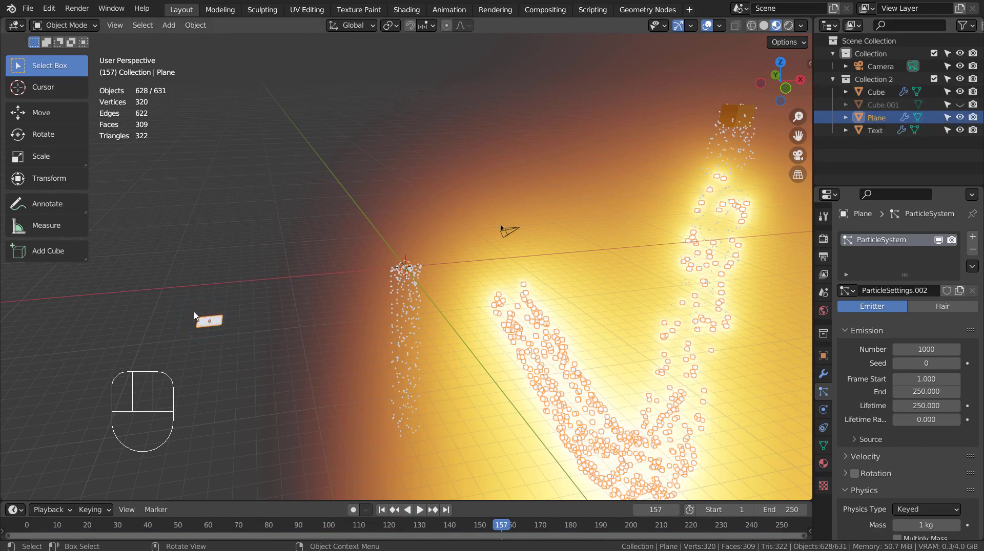
scroll(845, 386, "down", 7)
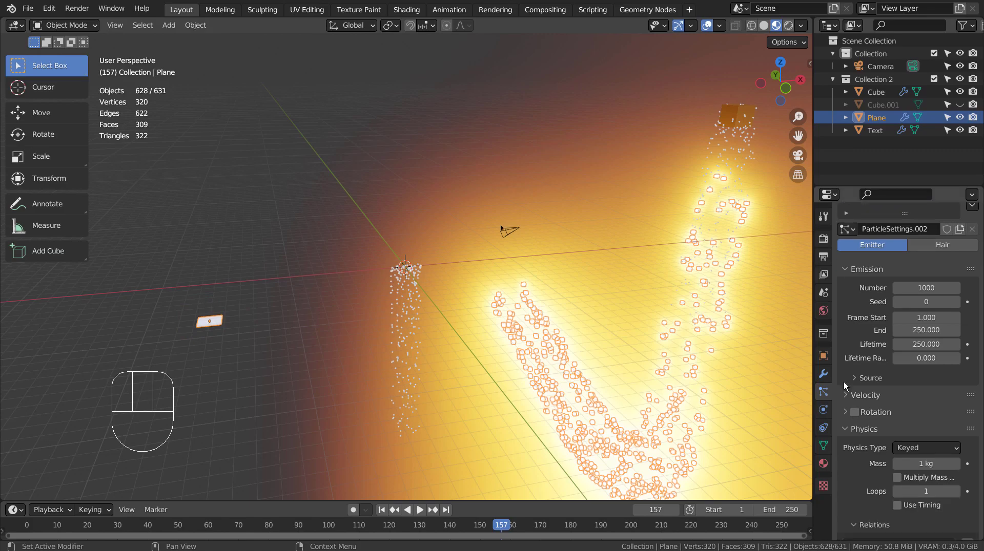
- Maximize Properties and set the Plane particles' Render Instance Object to Text
key("ctrl+space")
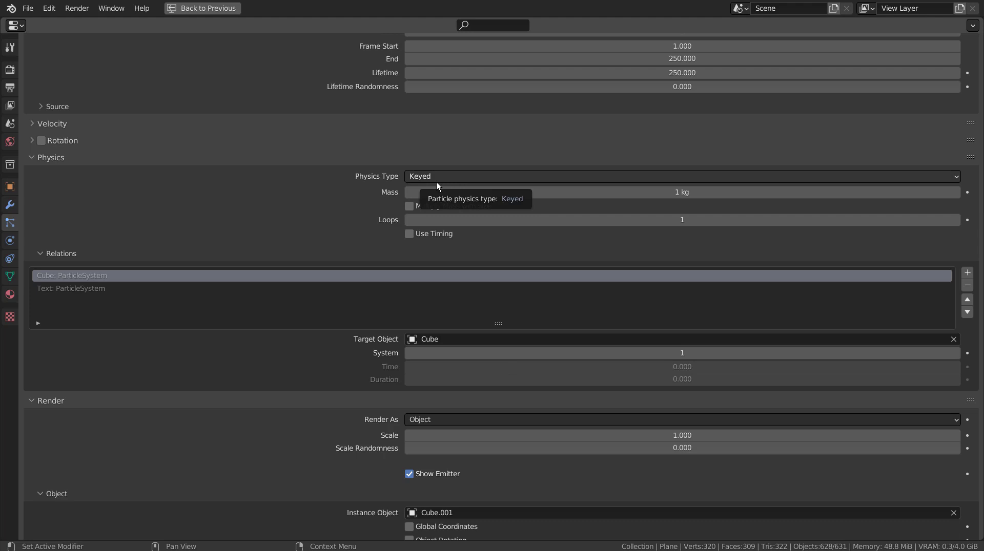
scroll(439, 214, "down", 3)
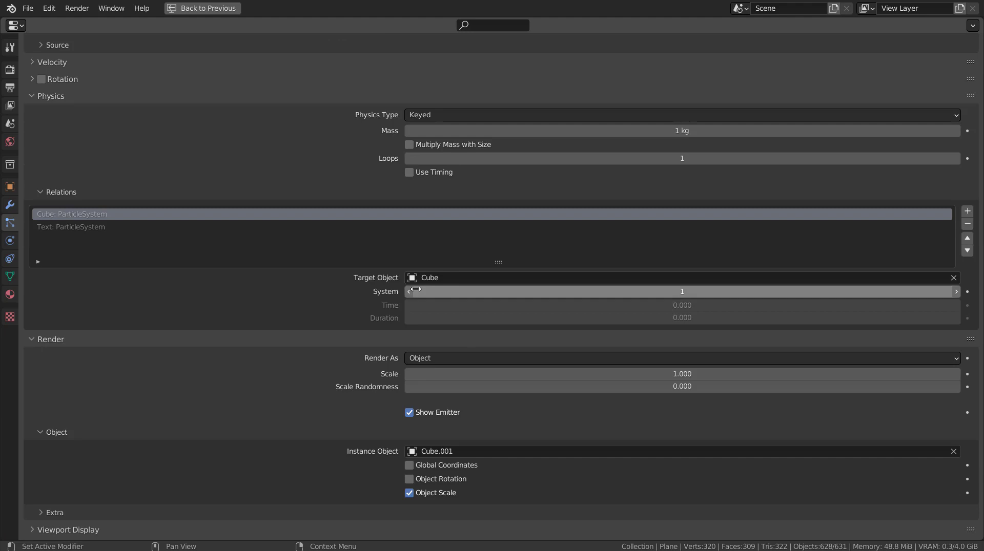
scroll(406, 289, "down", 5)
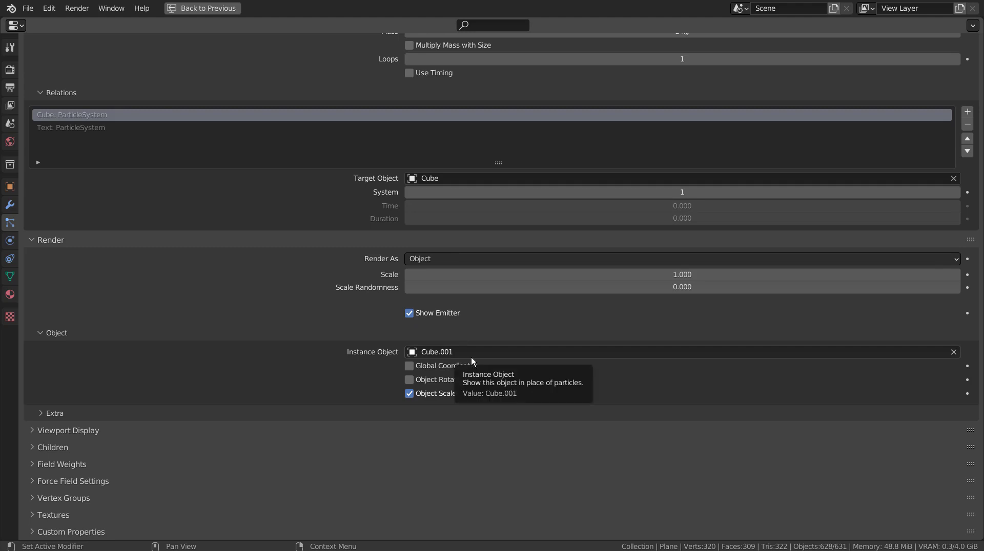
left_click(416, 353)
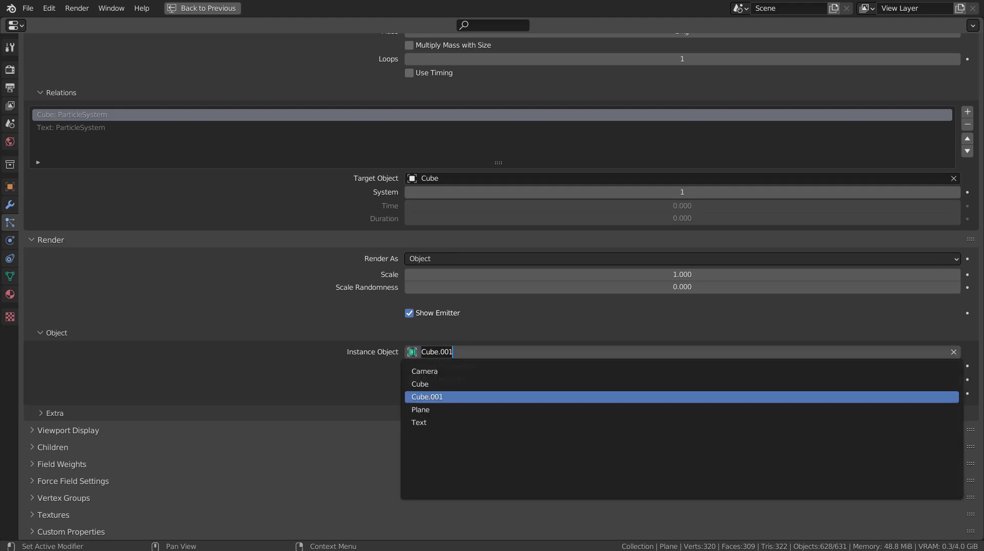
left_click(423, 423)
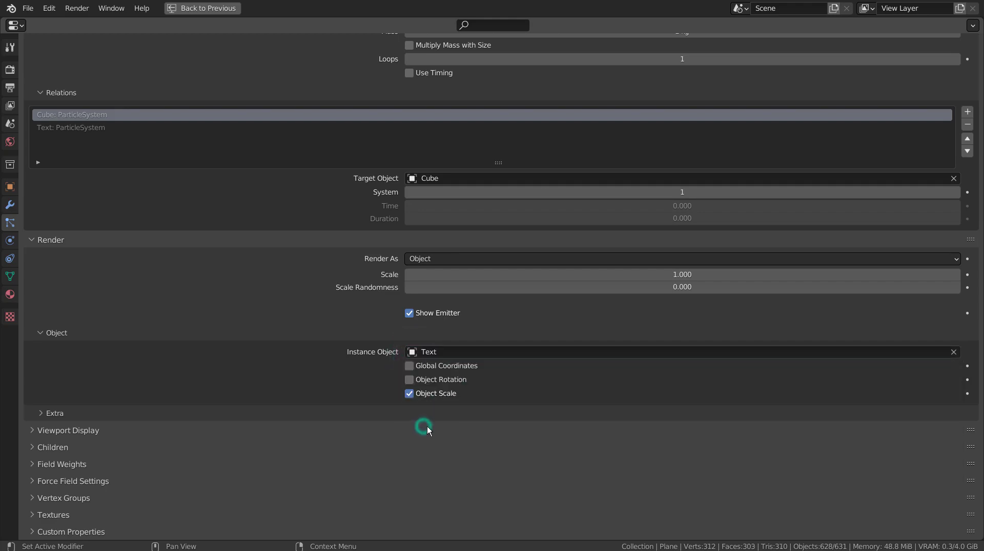
- Restore the layout, replay from frame 1, and orbit, pan and zoom around the LOGO particle streams
key("ctrl+space")
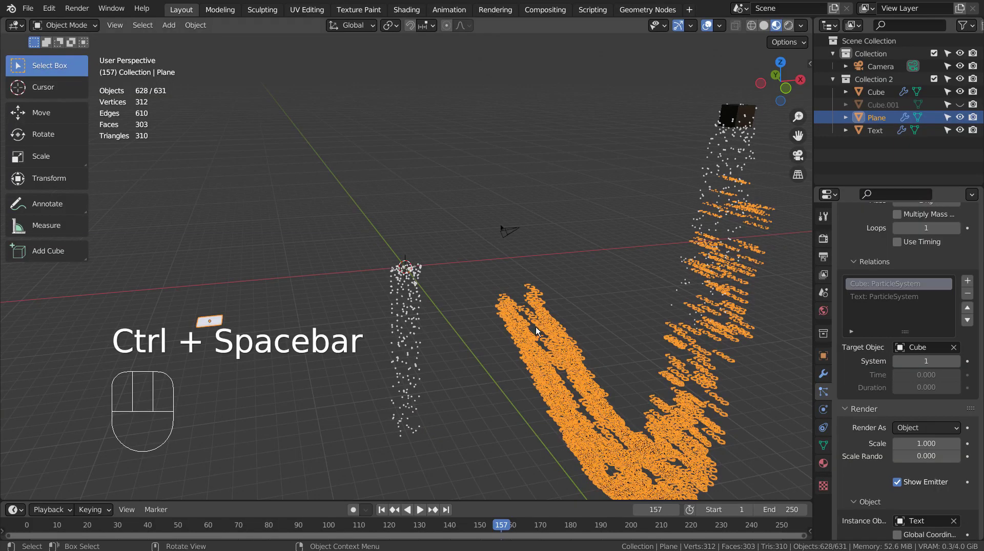
left_click(382, 511)
left_click(419, 511)
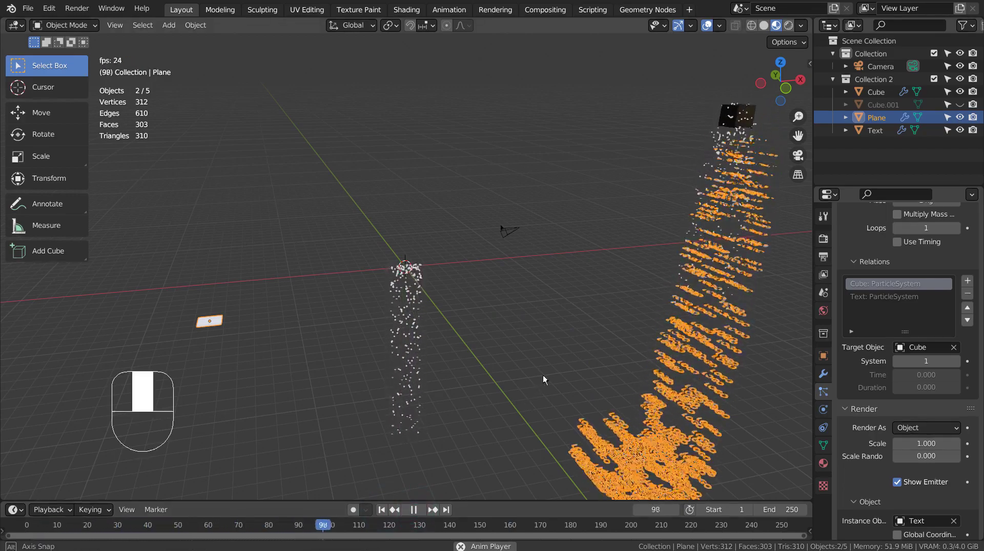
middle_click_drag(542, 375, 606, 425)
scroll(622, 330, "up", 4)
middle_click_drag(622, 329, 532, 214, "shift")
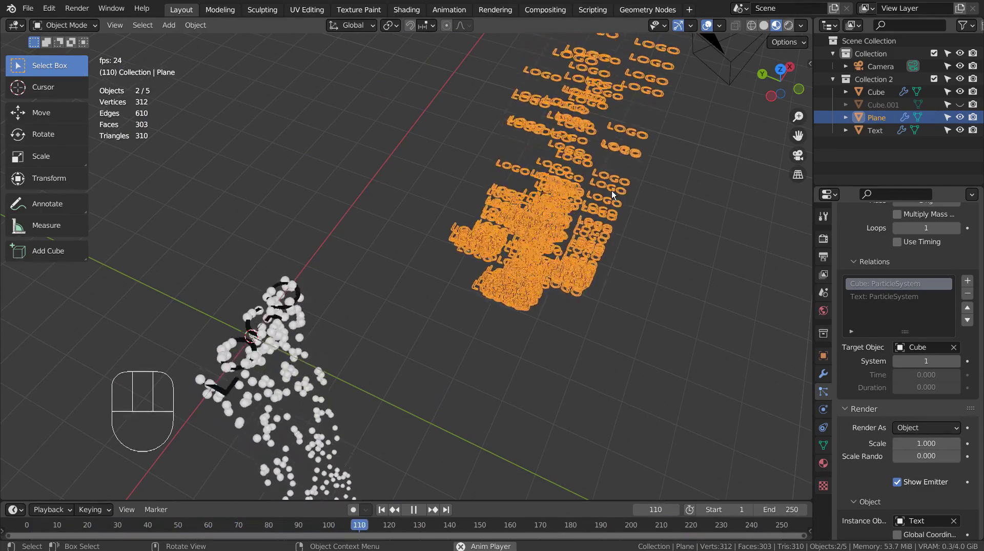
scroll(224, 428, "down", 2)
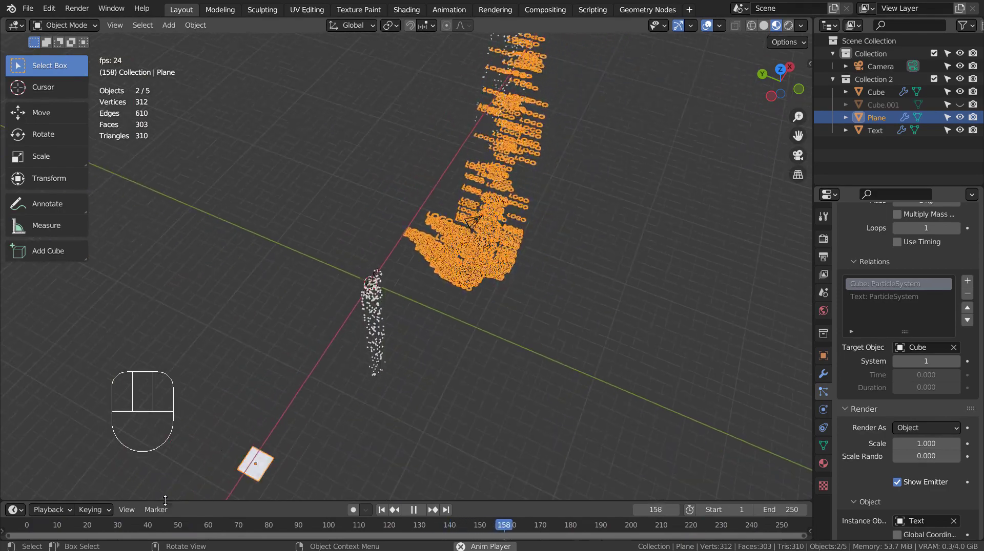
left_click(237, 470)
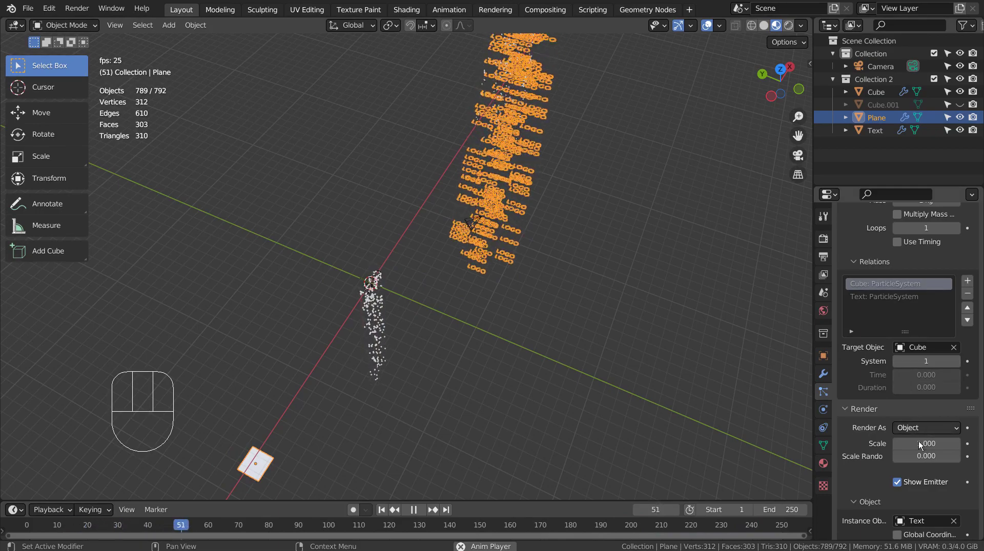
scroll(918, 441, "down", 8)
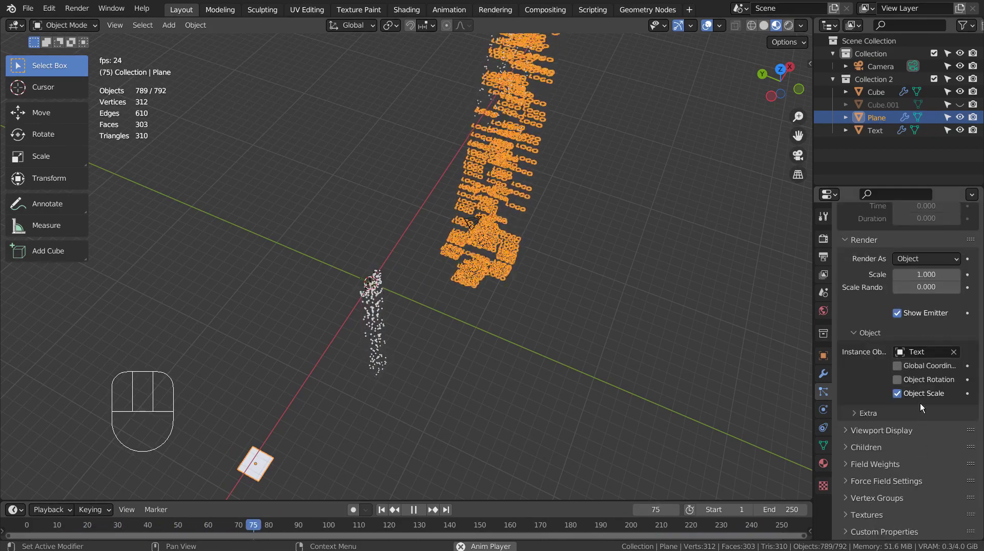
- Set the Plane's Instance Object back to Cube.001 and deselect everything
left_click(900, 356)
left_click(887, 399)
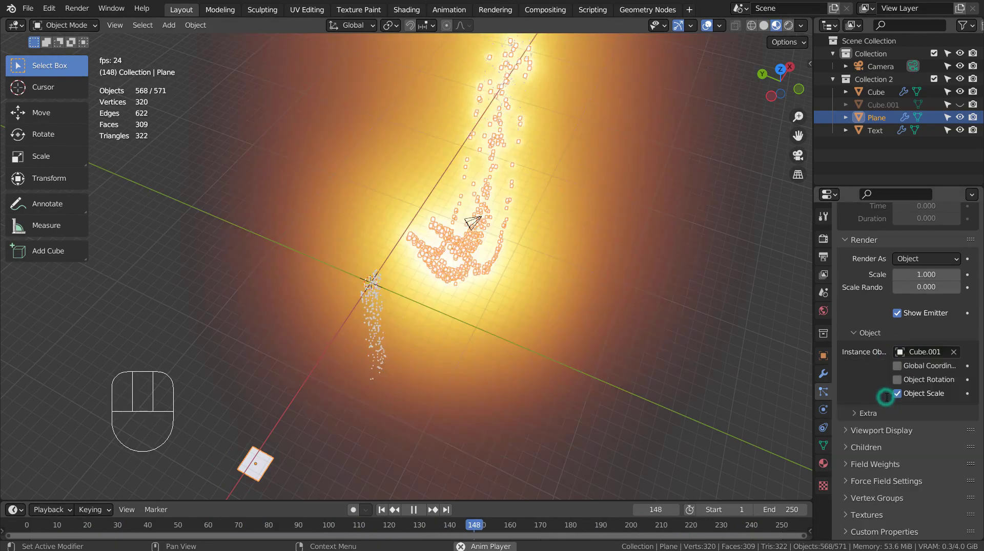
left_click(678, 300)
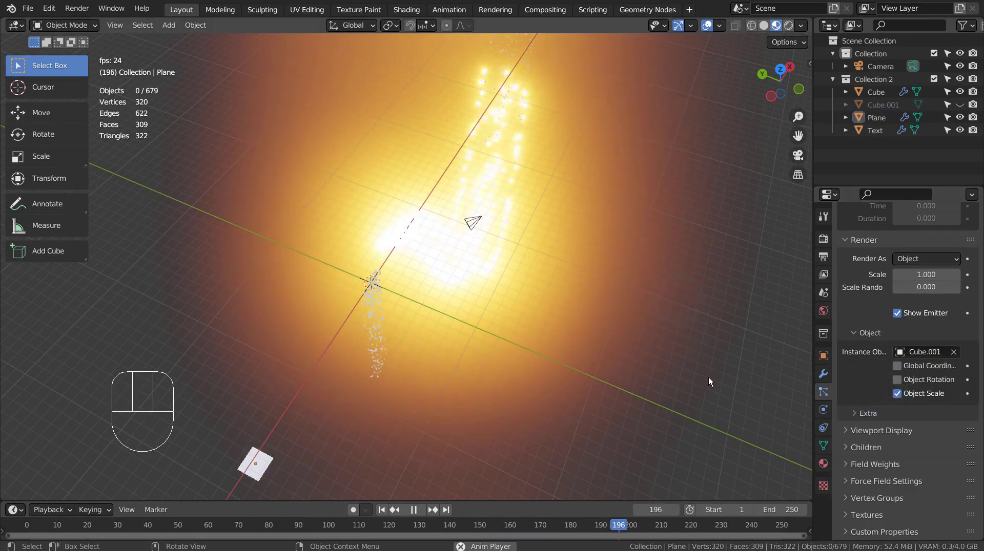
scroll(872, 390, "up", 6)
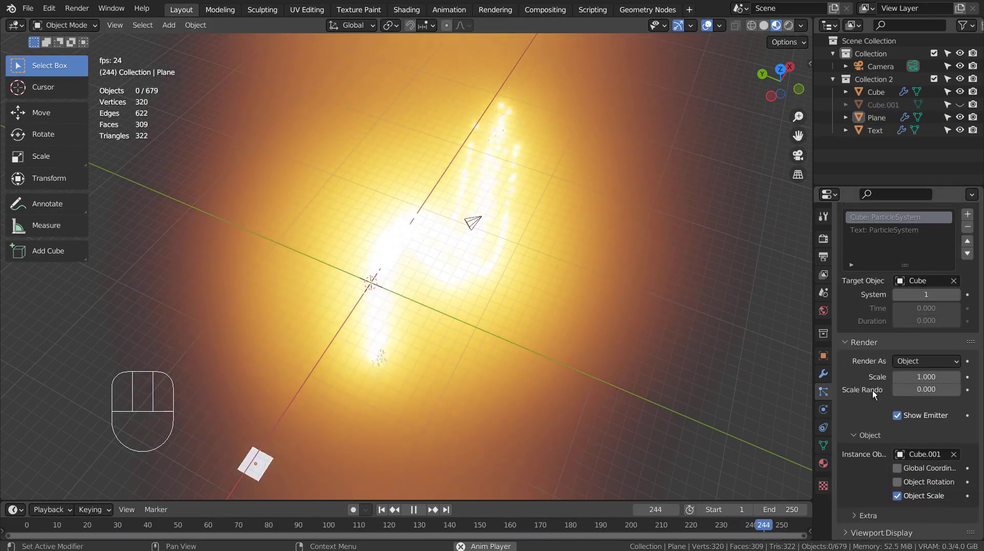
scroll(872, 390, "up", 4)
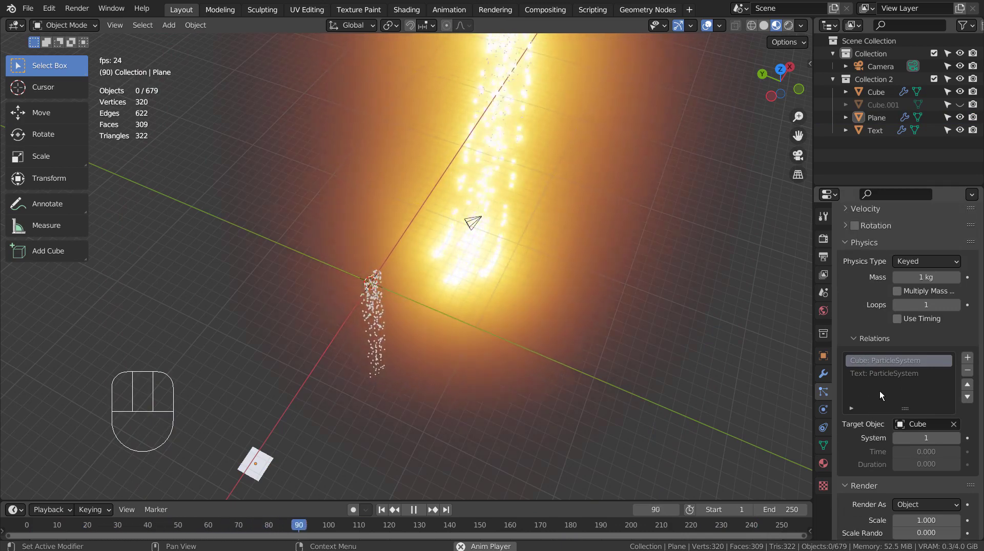
- Make the Text entry current in the Plane's keyed targets list
left_click(876, 374)
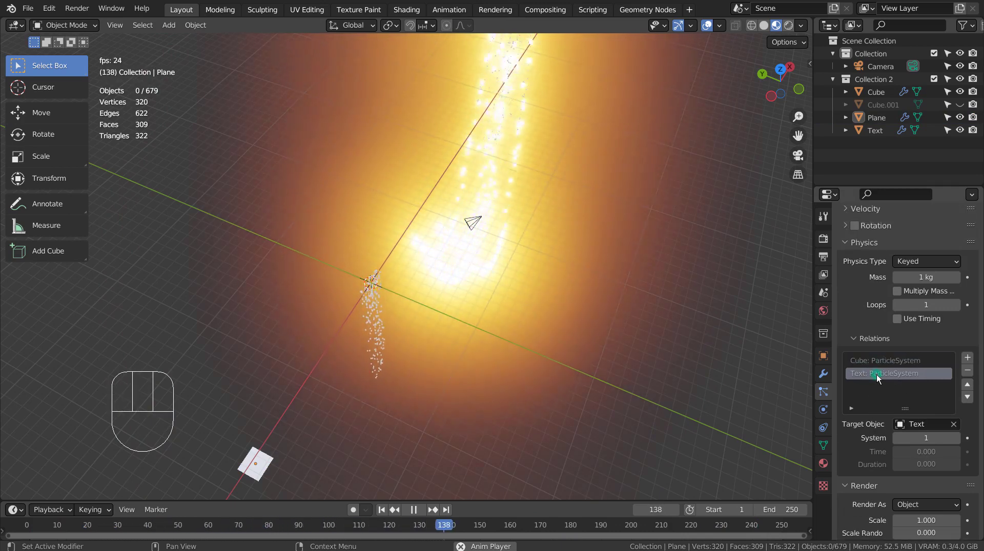
left_click(872, 361)
left_click(872, 370)
left_click(873, 375)
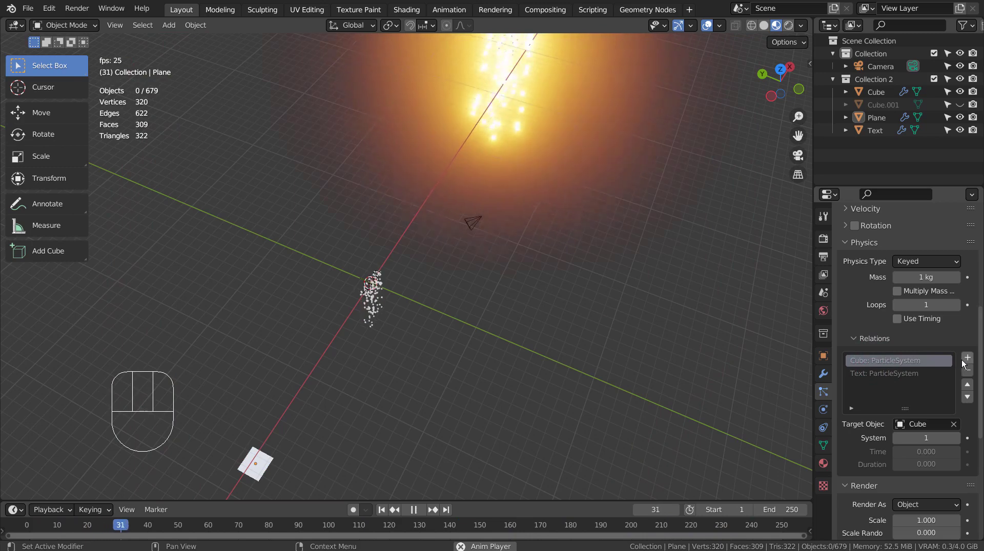
- Add a third keyed target set to Text and orbit to check the curved trail
left_click(966, 358)
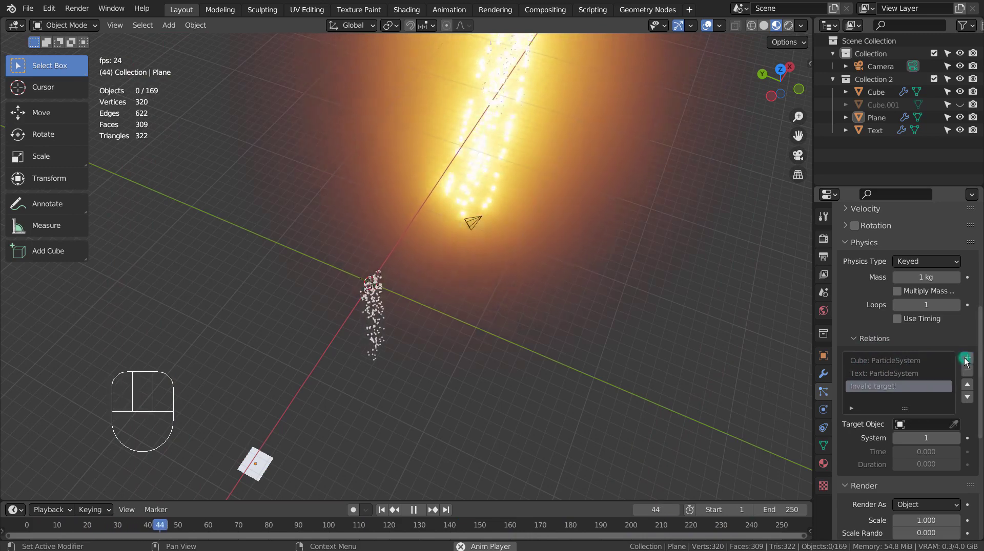
left_click(900, 424)
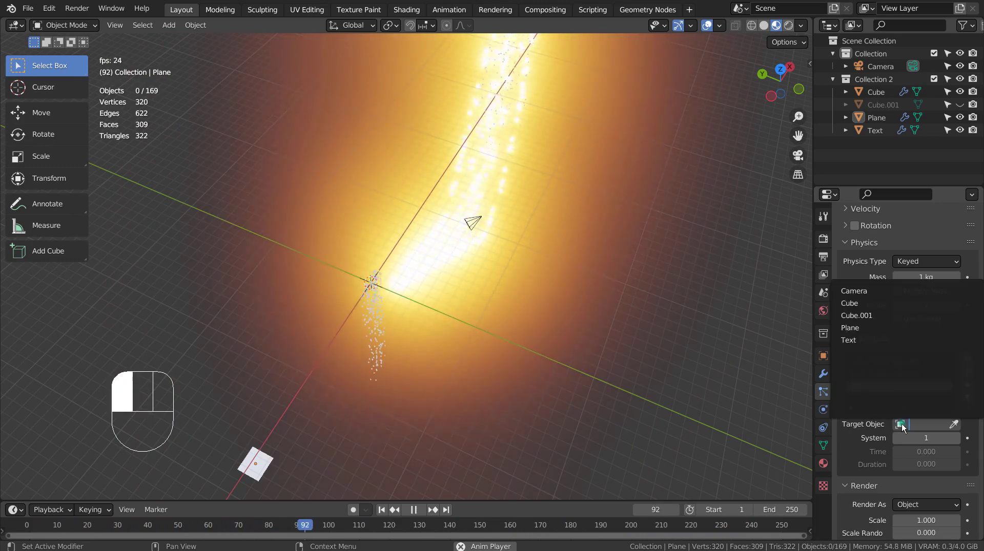
left_click(866, 341)
middle_click_drag(605, 328, 517, 339)
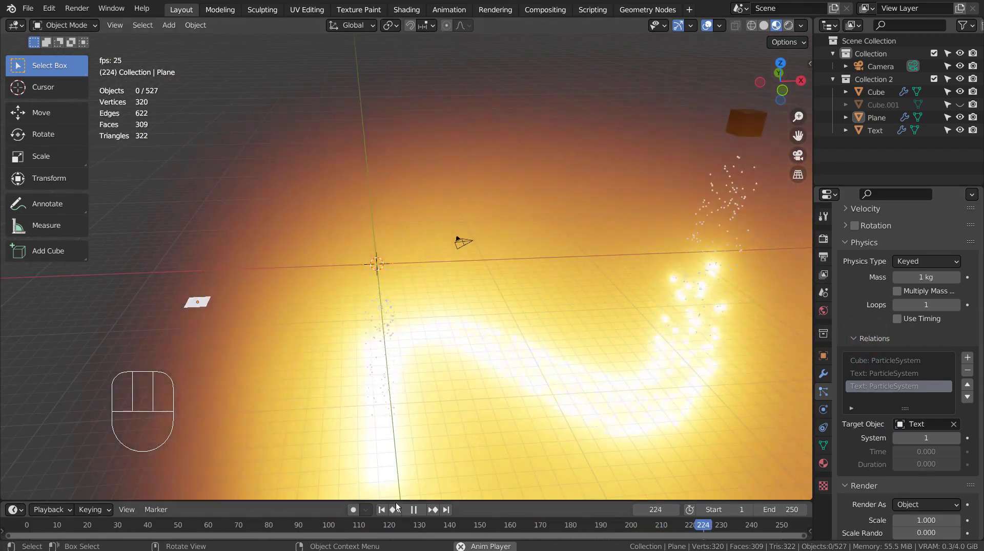
- Replay the particle animation from the first frame in Solid shading
left_click(381, 510)
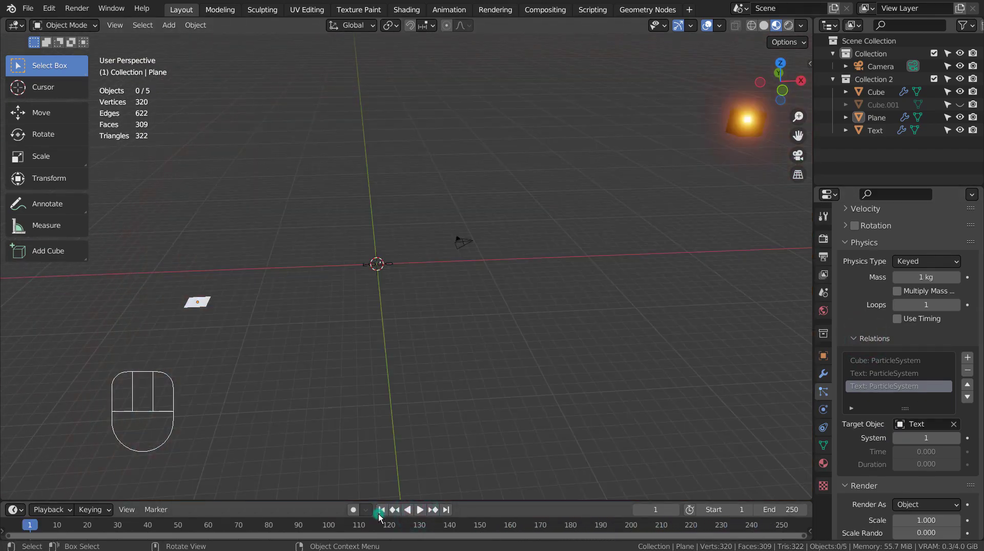
left_click(420, 511)
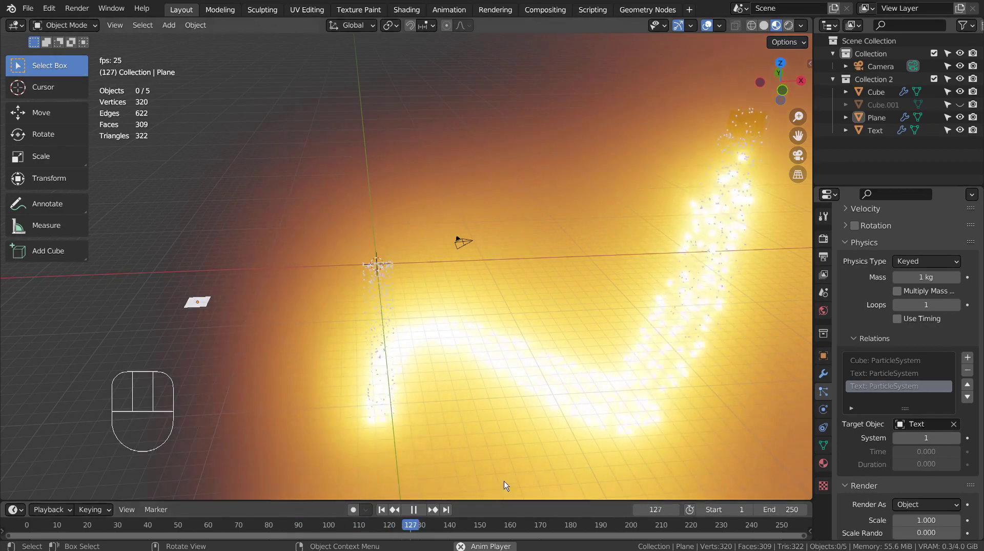
key("z")
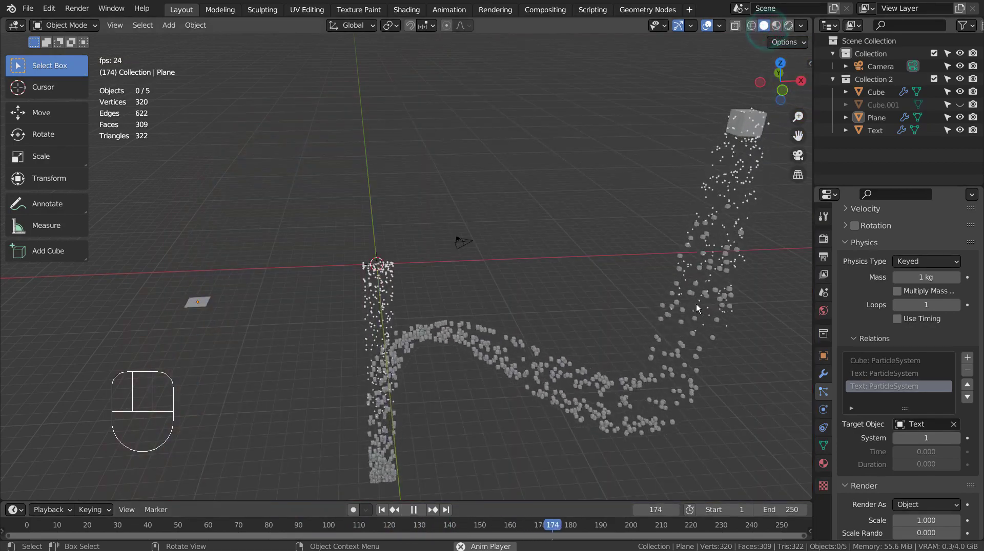
- Remove the duplicate third Text entry from the keyed relations
mouse_move(473, 376)
middle_mouse_down()
mouse_move(613, 355)
mouse_move(504, 410)
mouse_move(423, 390)
mouse_move(485, 346)
mouse_move(484, 383)
middle_mouse_up()
scroll(424, 392, "up", 3)
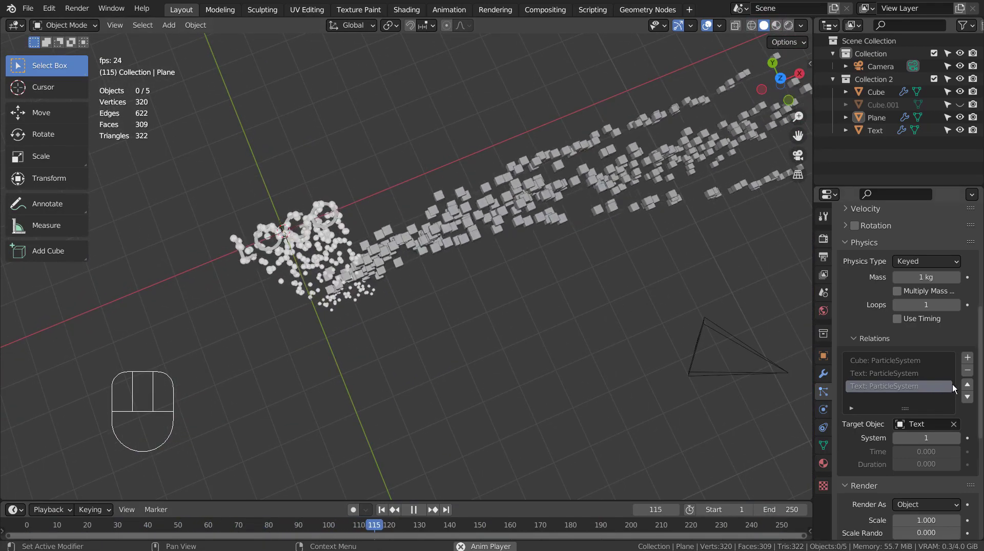
left_click(967, 371)
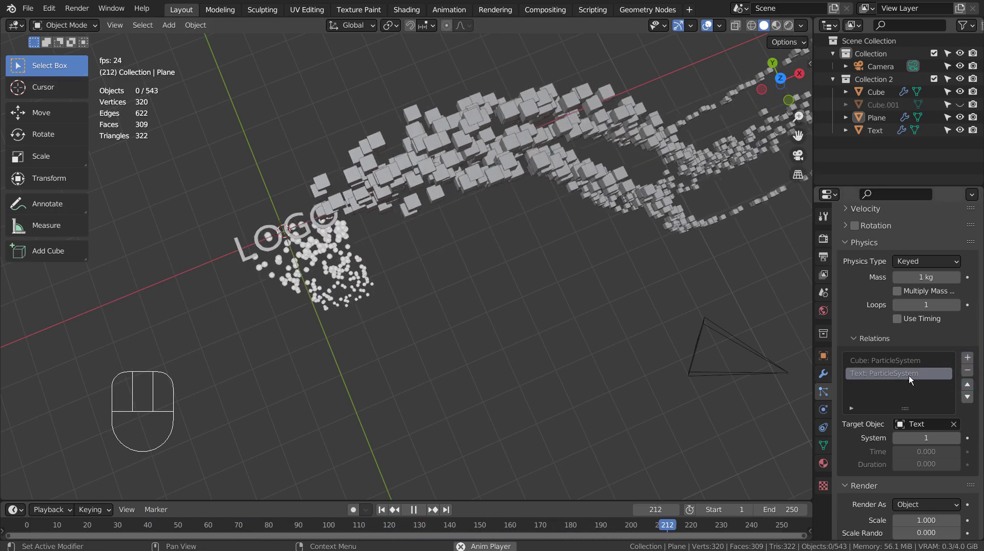
- Add a keyed target set to Text, then undo back to only Cube and Text
left_click(967, 360)
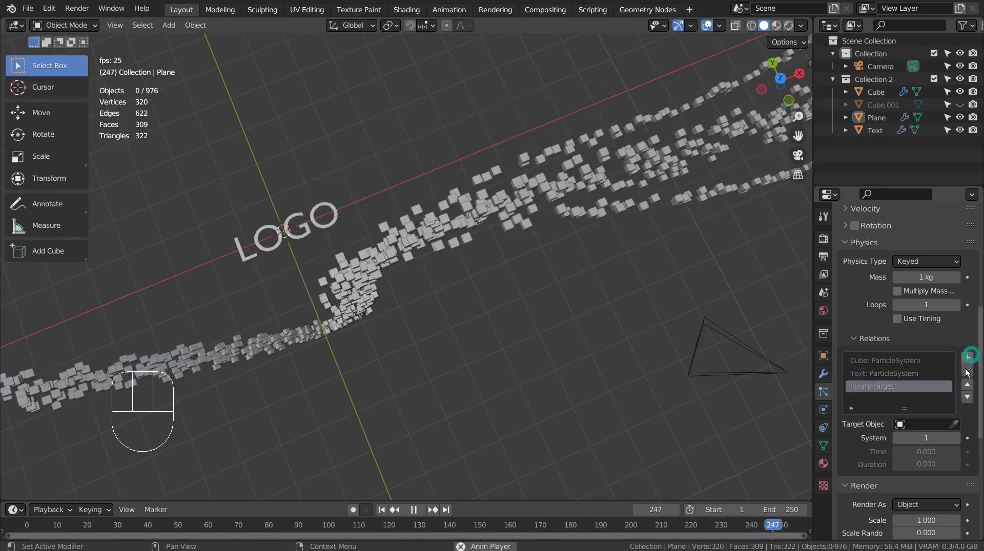
left_click(903, 425)
left_click(875, 339)
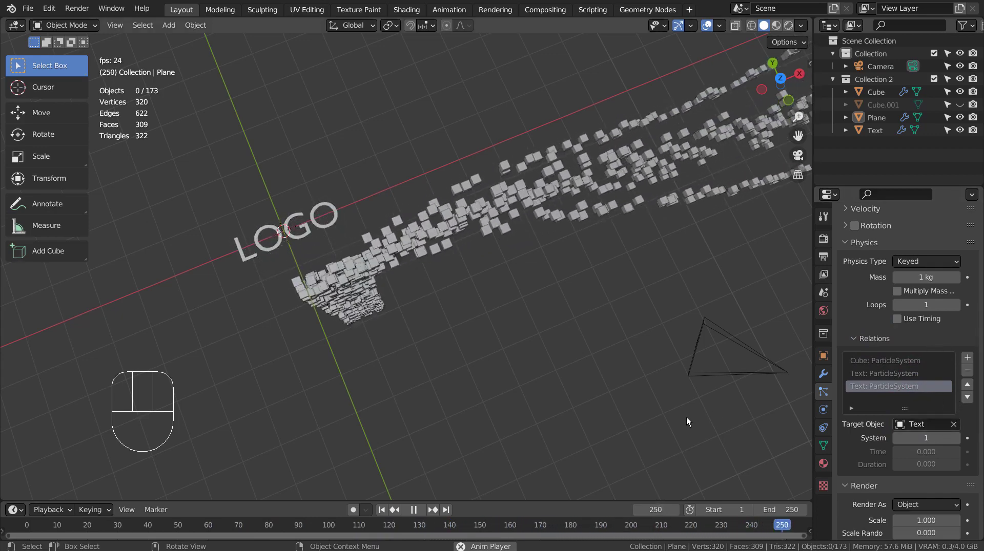
key("ctrl+z")
key("ctrl+z")
key("ctrl+z")
key("ctrl+z")
key("ctrl+z")
key("ctrl+z")
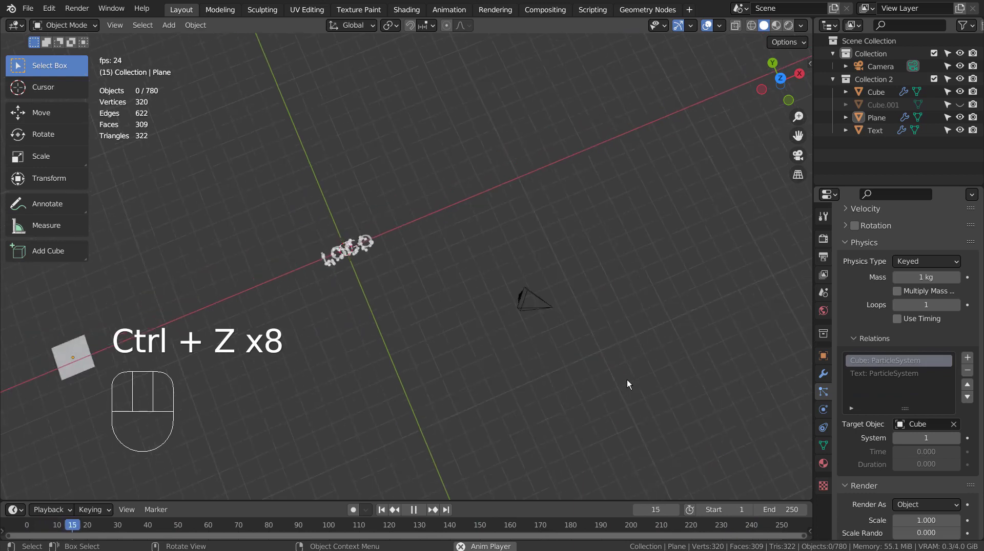
- Add a new keyed relation targeting the Plane object
middle_click_drag(628, 382, 629, 285)
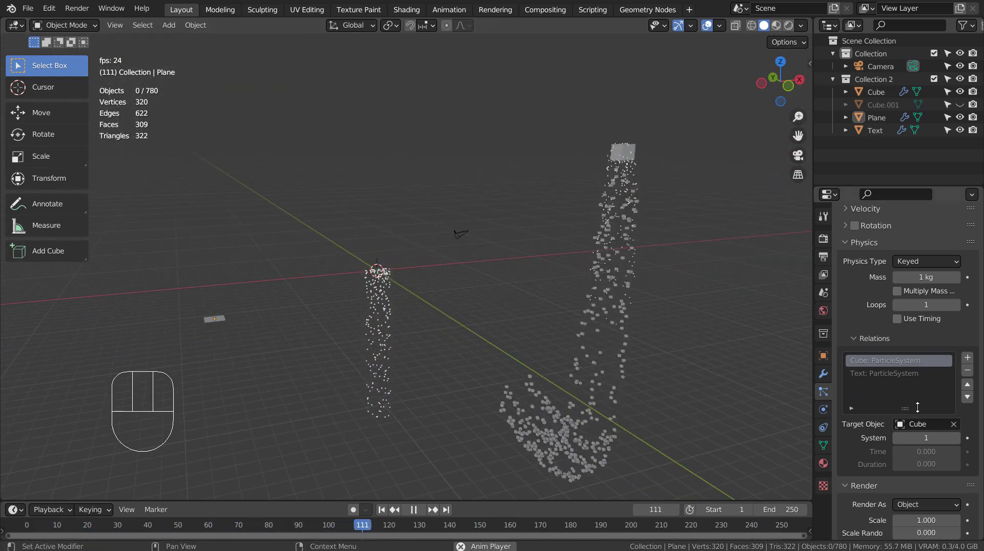
left_click(967, 357)
left_click(898, 423)
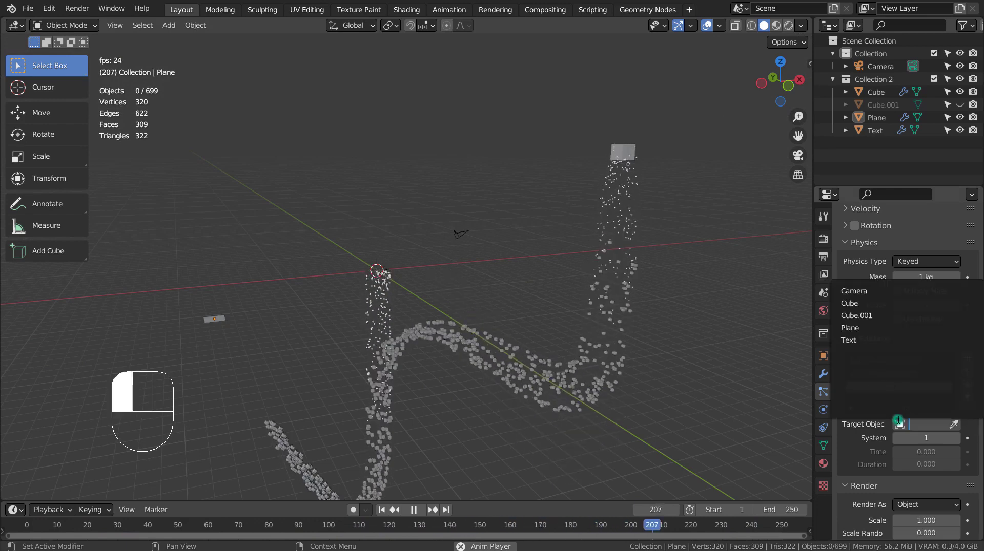
left_click(873, 330)
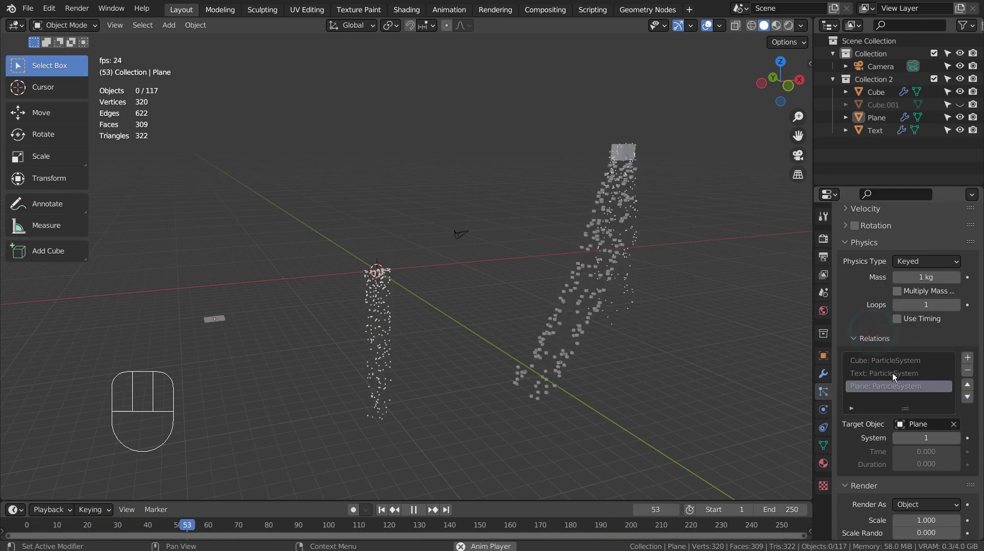
- Delete the Text relation so particles travel from Cube to Plane
left_click(909, 373)
left_click(965, 372)
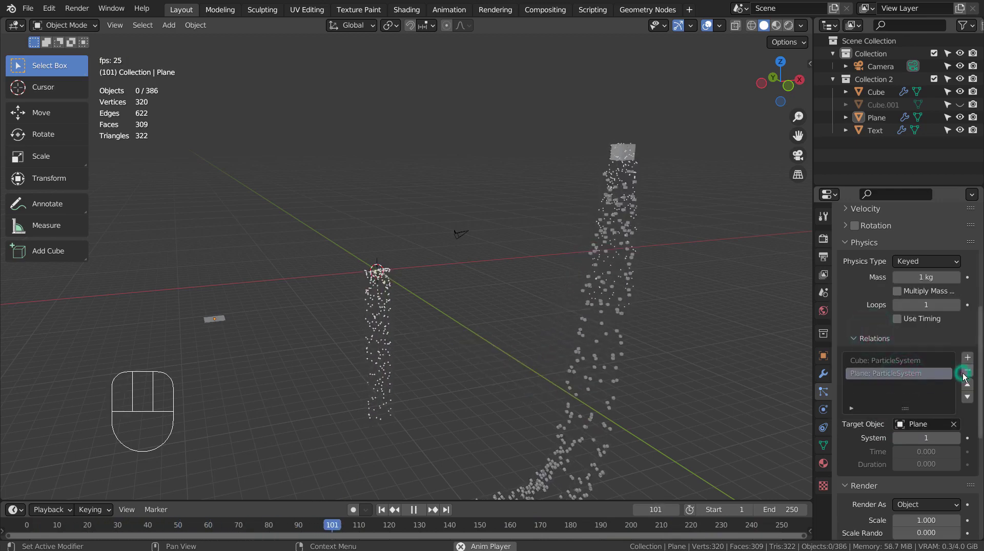
middle_click_drag(735, 410, 732, 410)
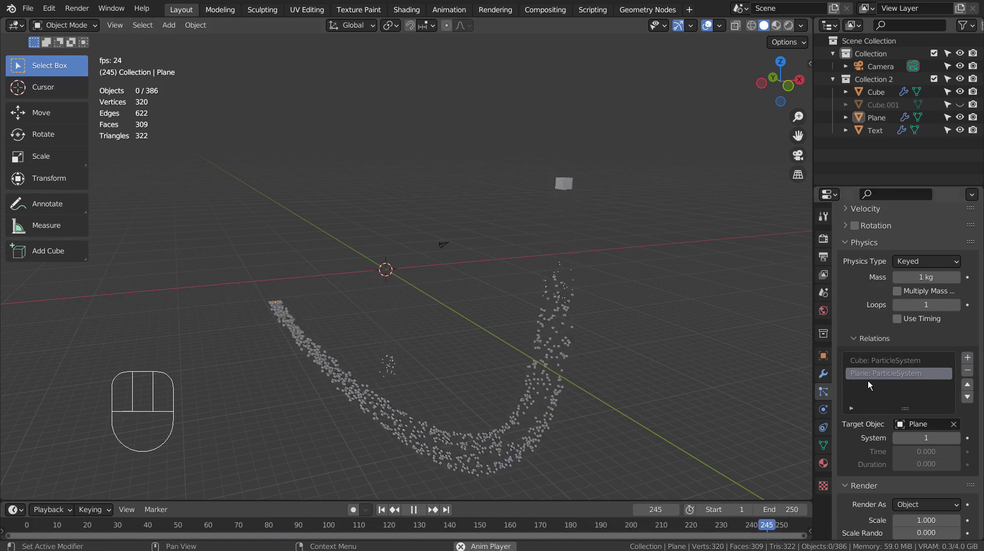
- Inspect Cube.001's Material.001, an orange Emission at strength 355, in a briefly maximized Properties editor
left_click(578, 310)
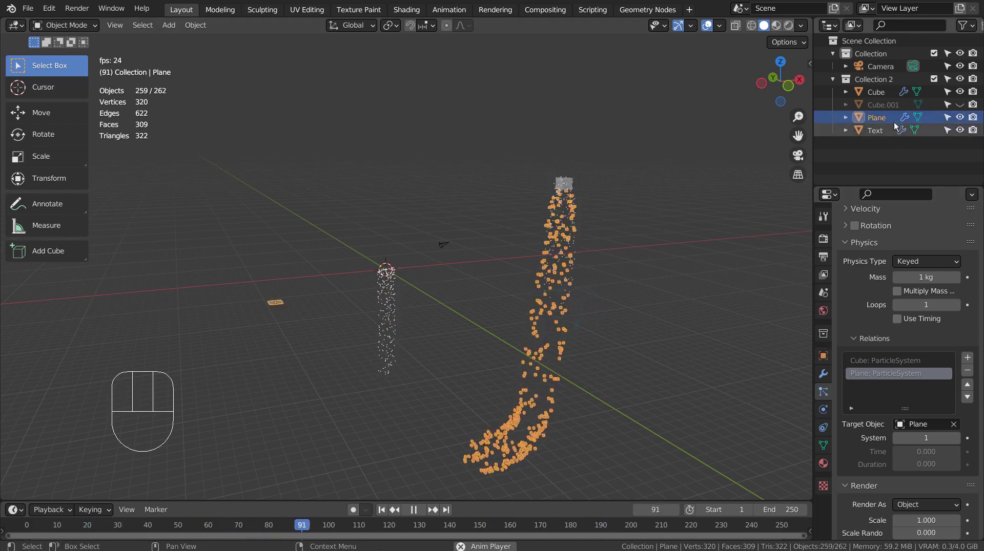
left_click(916, 106)
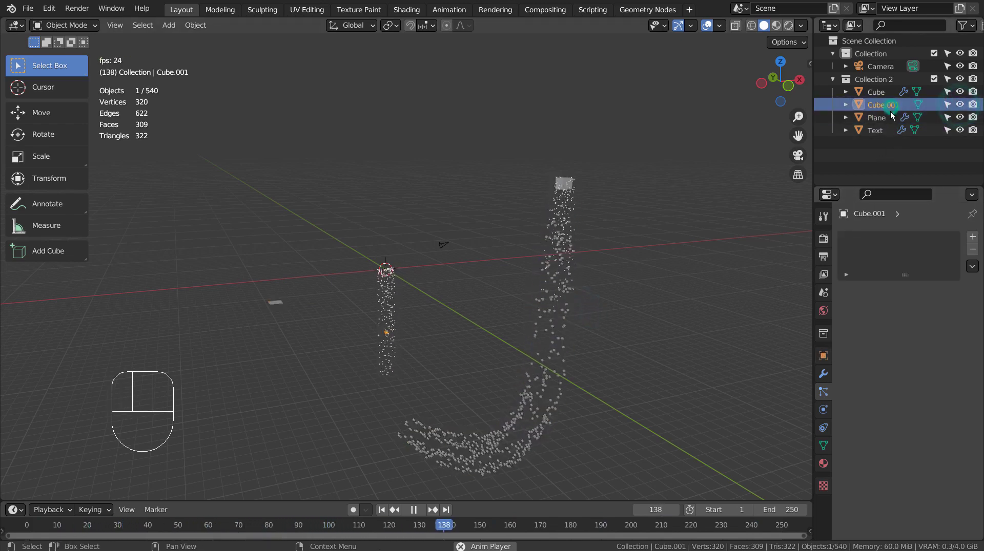
left_click(823, 464)
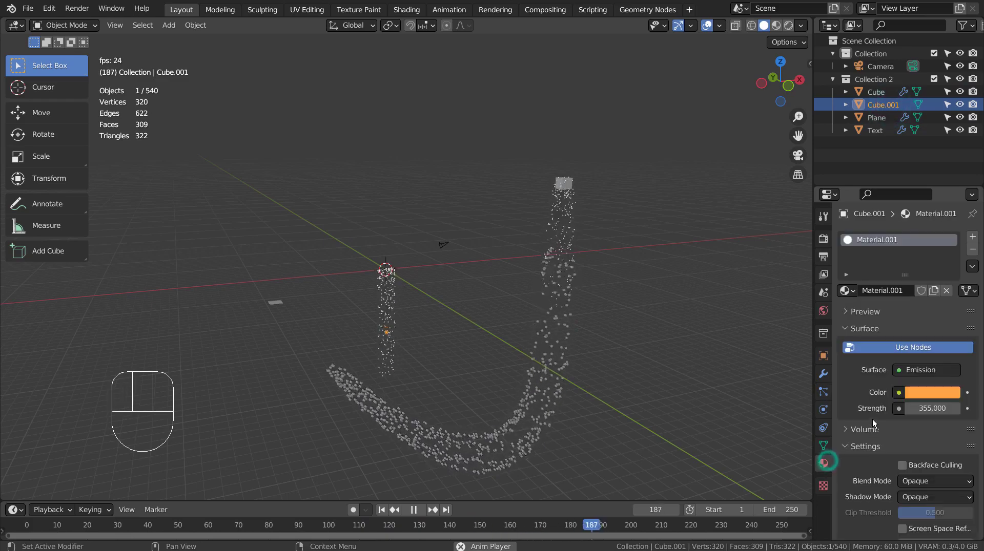
key("ctrl+space")
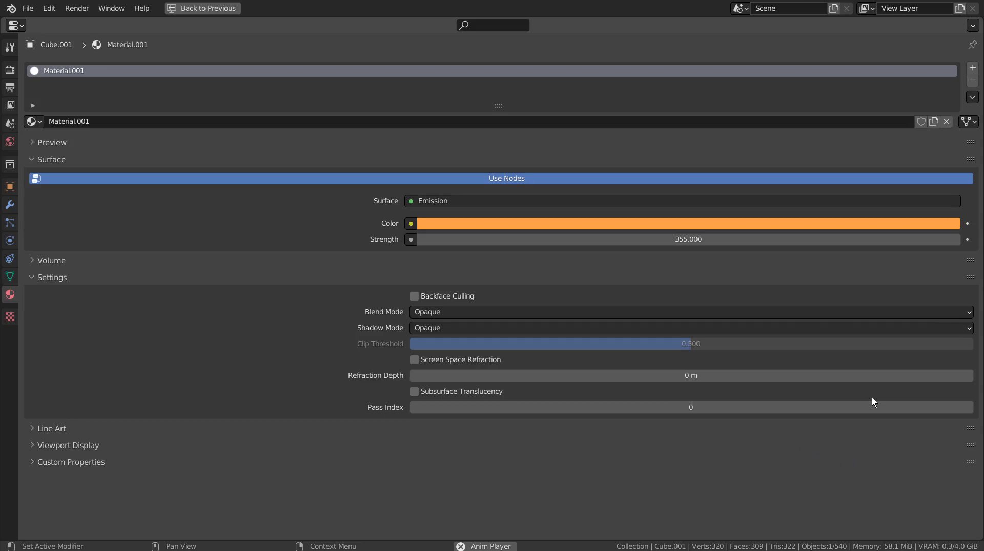
key("ctrl+space")
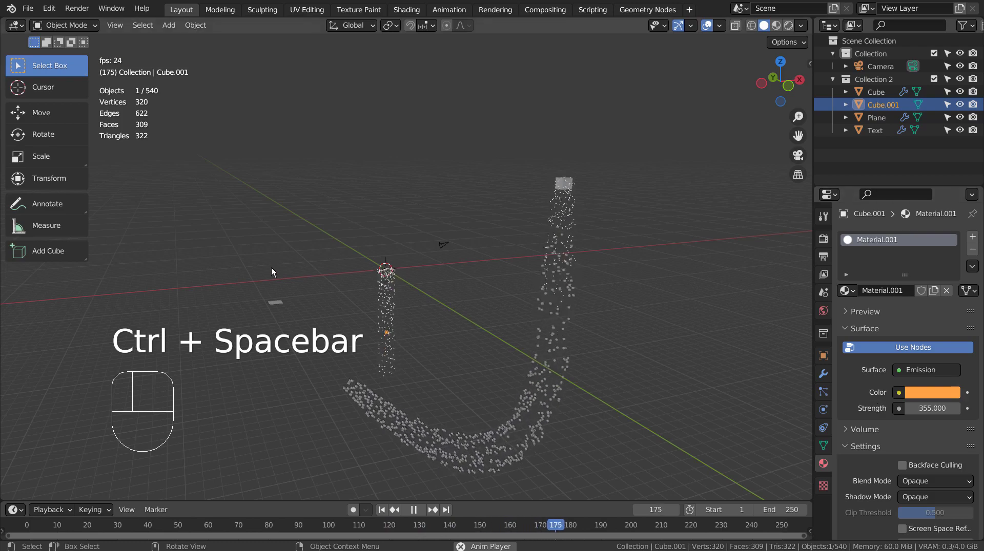
- Add Text as a new keyed target in the Plane's particle settings
left_click(275, 303)
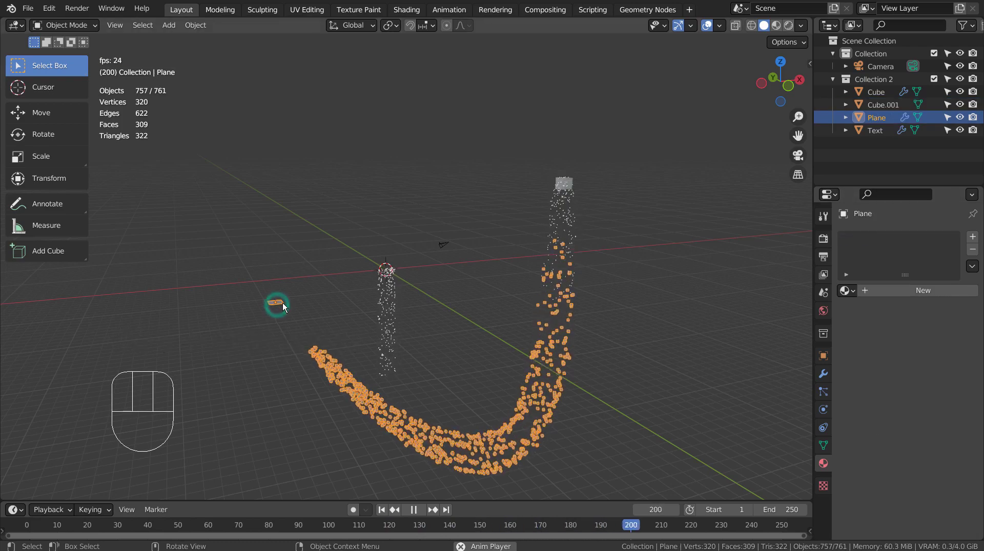
left_click(823, 393)
scroll(952, 432, "down", 10)
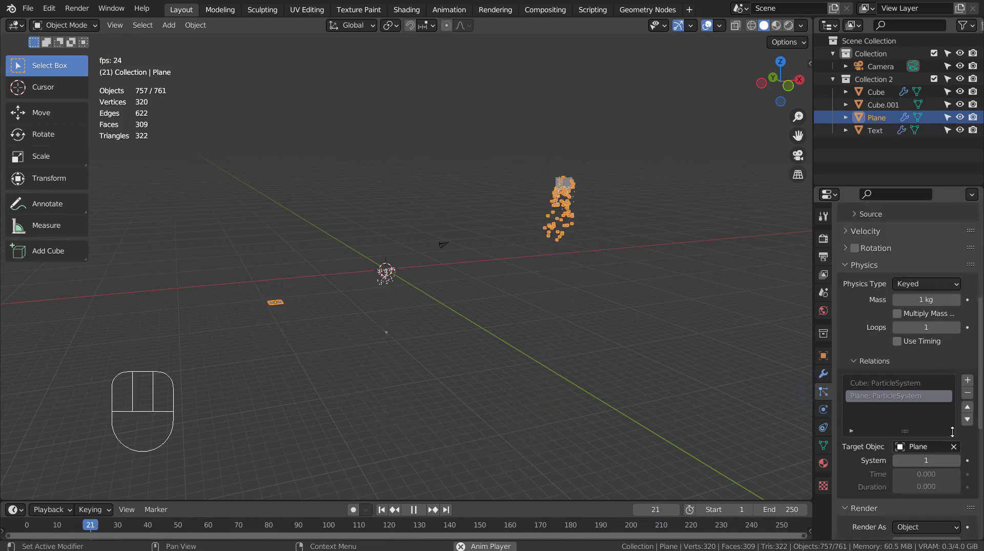
left_click(967, 380)
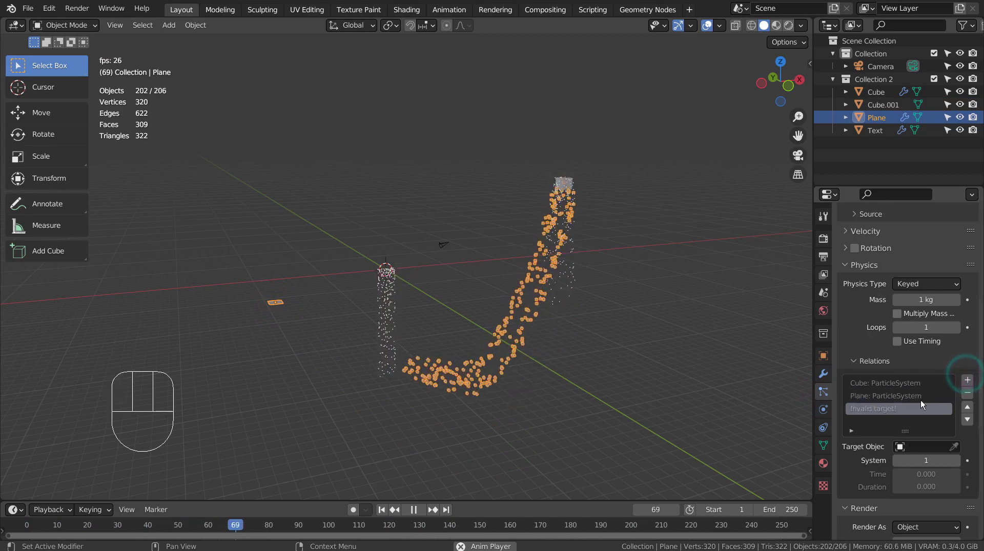
left_click(904, 447)
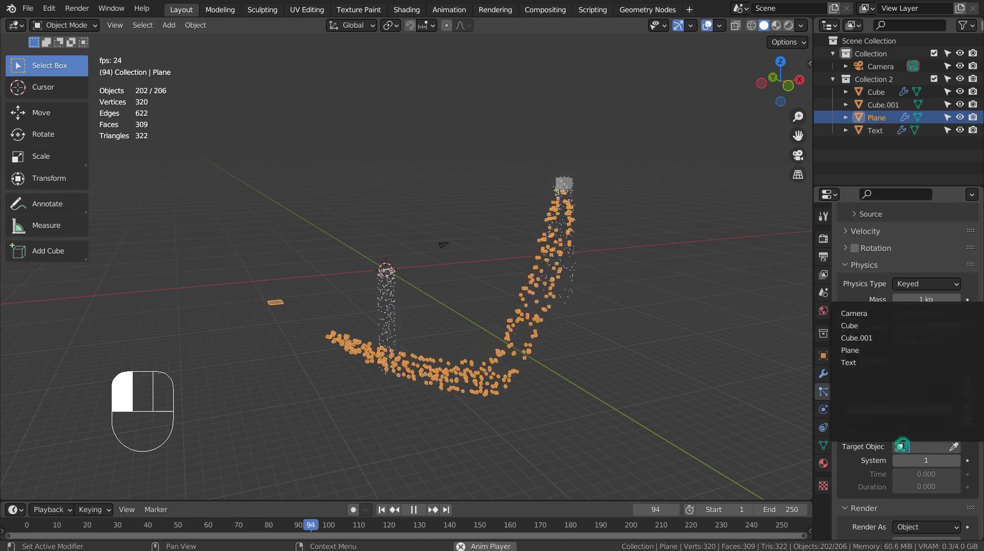
left_click(871, 363)
- Delete the Plane target relation and view the glowing particles in Material Preview
left_click(887, 396)
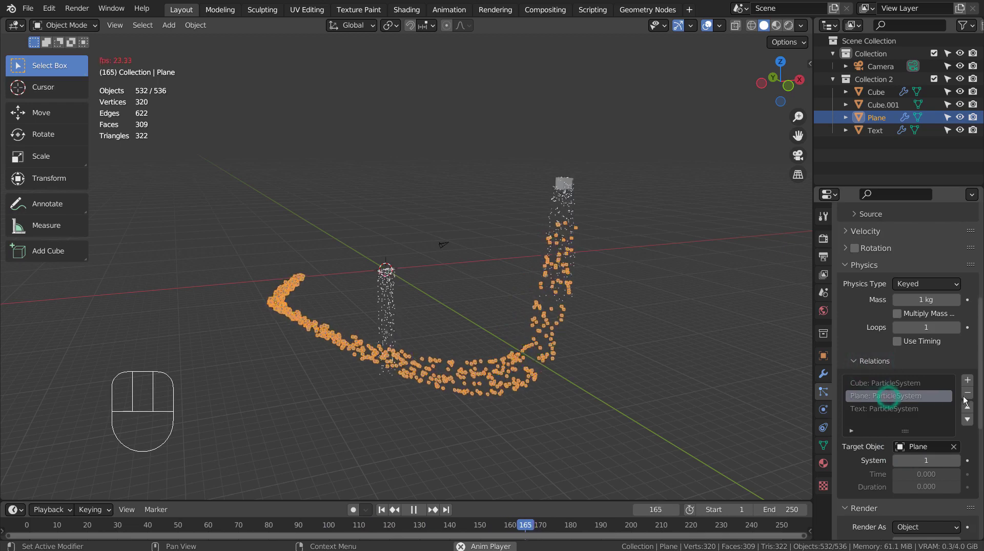
left_click(971, 393)
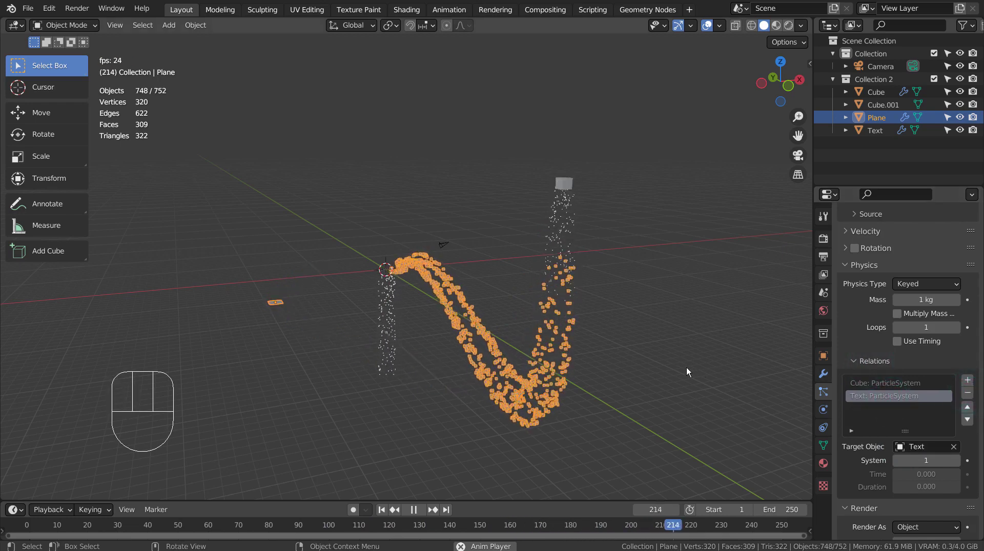
left_click(776, 25)
left_click(706, 254)
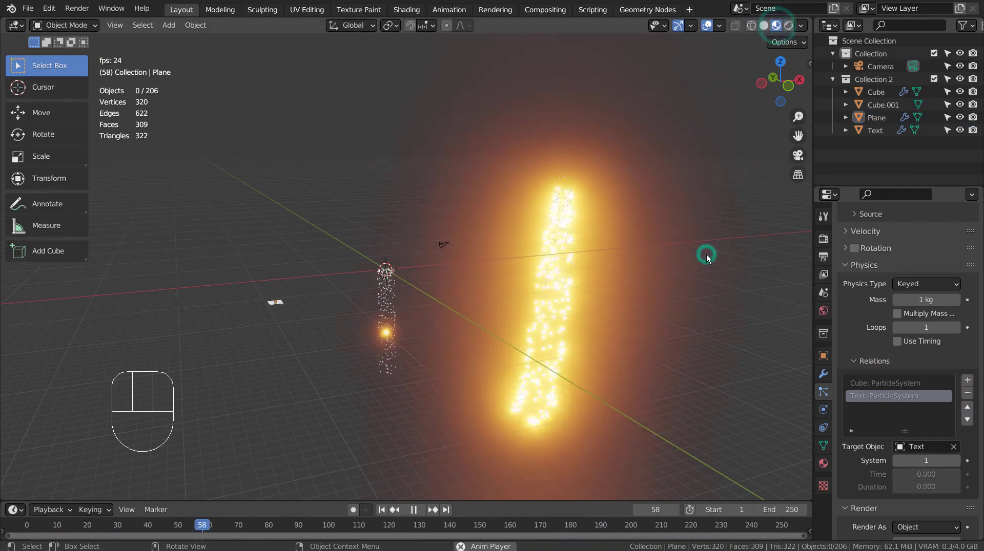